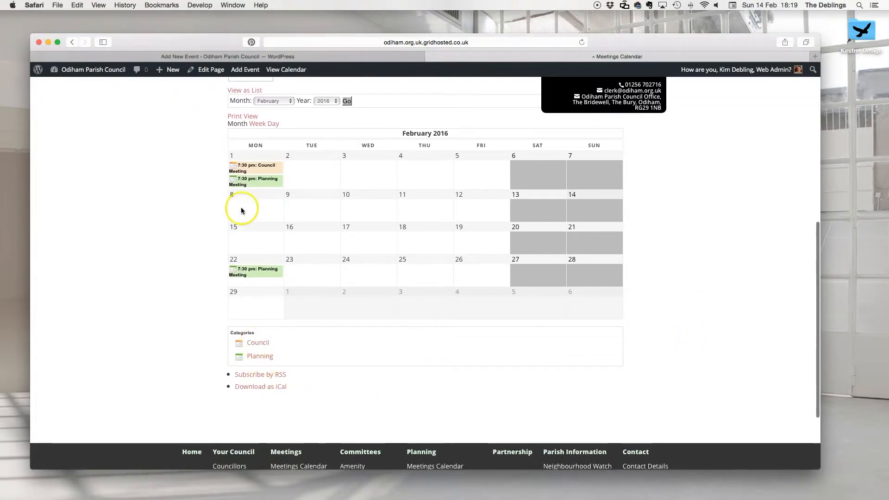
Step: Examine the website's February 2016 meetings calendar and upcoming events, and look over the meetings listed on the Agendas & Minutes page
{"action": "scroll", "coordinate": [377, 284], "scroll_direction": "up", "scroll_amount": 4}
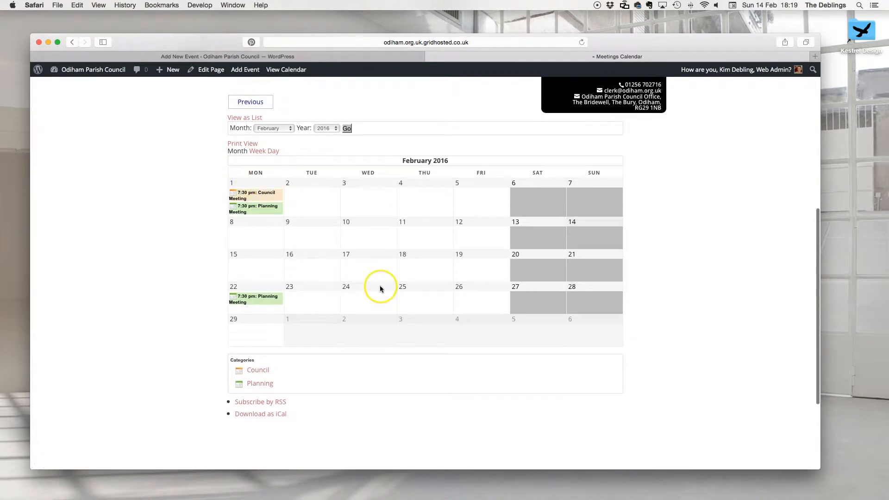
{"action": "scroll", "coordinate": [318, 243], "scroll_direction": "up", "scroll_amount": 3}
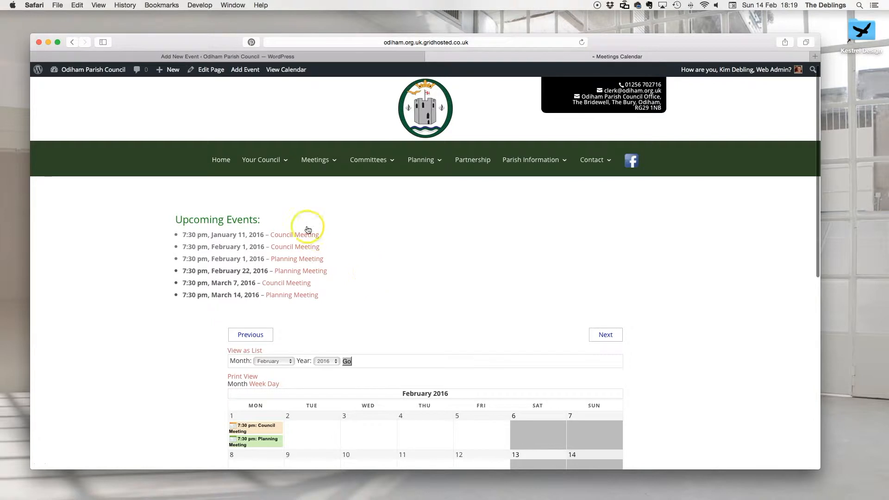
{"action": "mouse_move", "coordinate": [315, 162]}
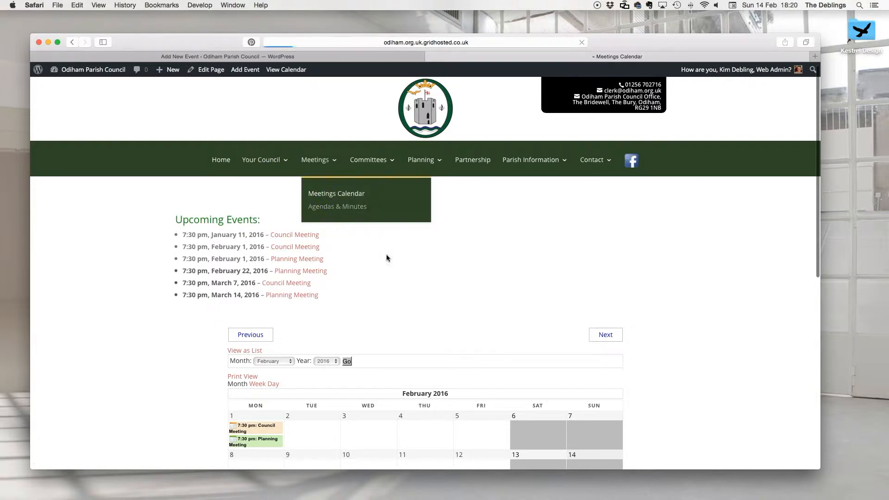
{"action": "scroll", "coordinate": [533, 302], "scroll_direction": "down", "scroll_amount": 3}
{"action": "scroll", "coordinate": [533, 302], "scroll_direction": "up", "scroll_amount": 3}
{"action": "scroll", "coordinate": [533, 302], "scroll_direction": "down", "scroll_amount": 3}
{"action": "scroll", "coordinate": [534, 302], "scroll_direction": "up", "scroll_amount": 1}
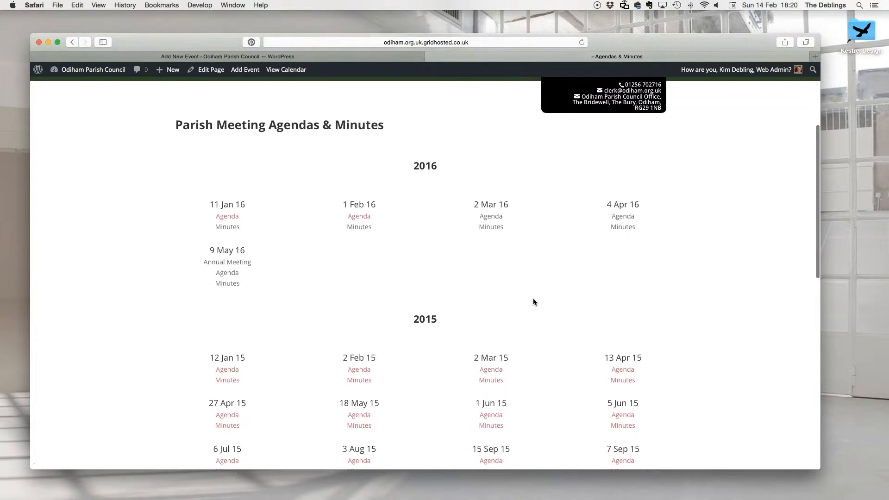
Step: Review the existing council and planning meetings in the Manage Events list of the WordPress admin
{"action": "left_click", "coordinate": [294, 56]}
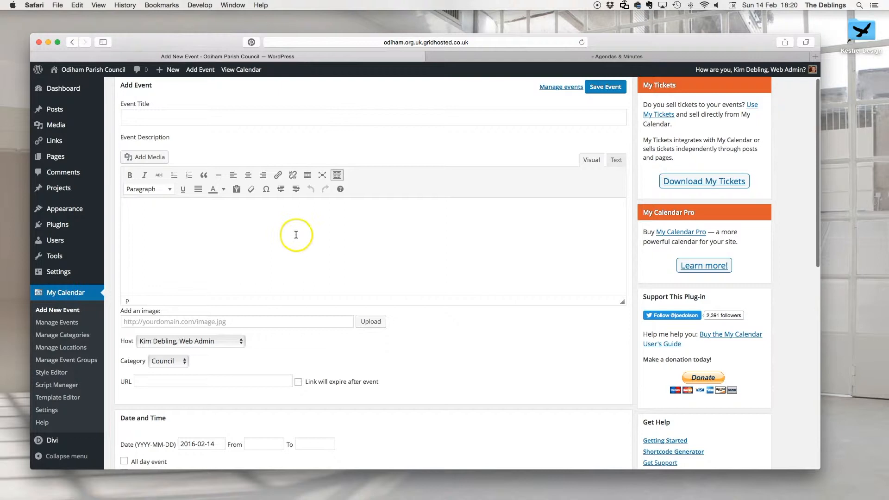
{"action": "scroll", "coordinate": [296, 235], "scroll_direction": "up", "scroll_amount": 1}
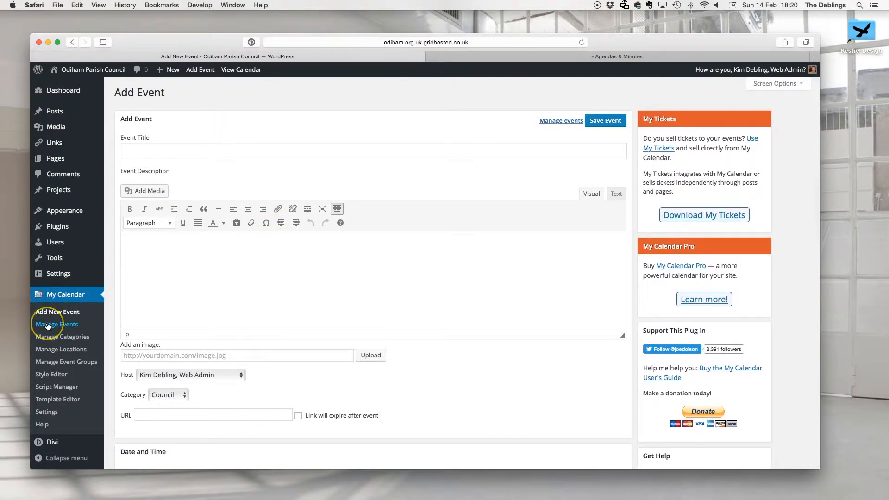
{"action": "left_click", "coordinate": [46, 325]}
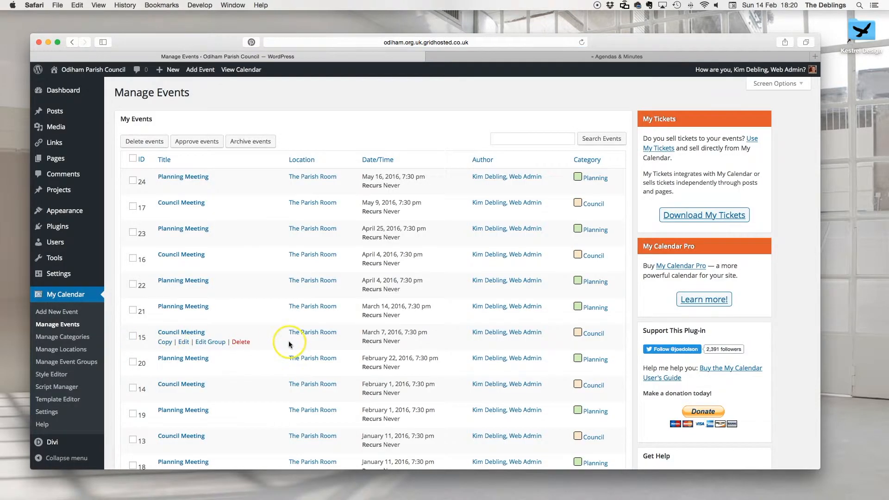
{"action": "scroll", "coordinate": [288, 343], "scroll_direction": "down", "scroll_amount": 3}
{"action": "scroll", "coordinate": [288, 343], "scroll_direction": "up", "scroll_amount": 5}
{"action": "scroll", "coordinate": [288, 343], "scroll_direction": "down", "scroll_amount": 1}
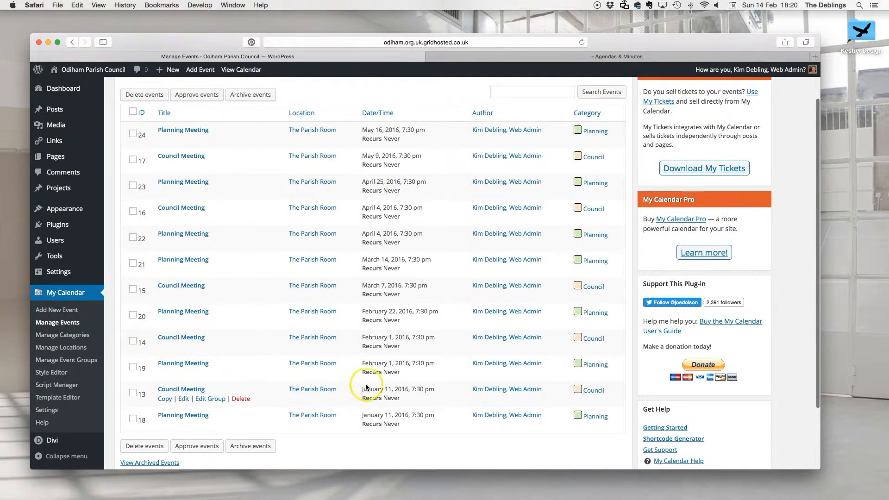
{"action": "scroll", "coordinate": [381, 381], "scroll_direction": "up", "scroll_amount": 1}
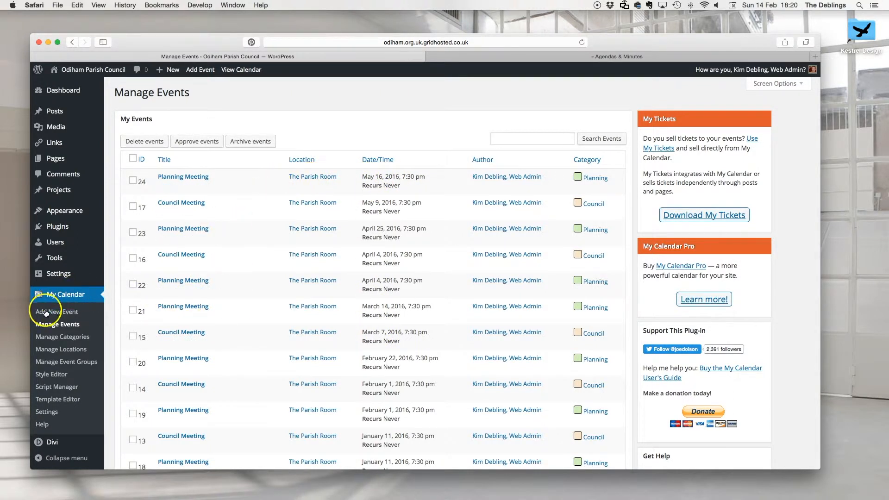
Step: Compare the 2016 meetings on the Agendas & Minutes page with the blank Add Event form
{"action": "left_click", "coordinate": [544, 56]}
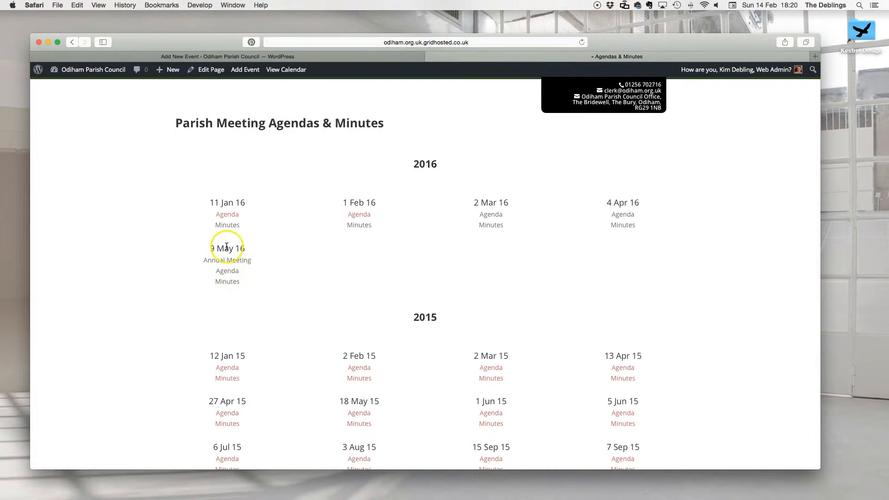
{"action": "left_click", "coordinate": [370, 59]}
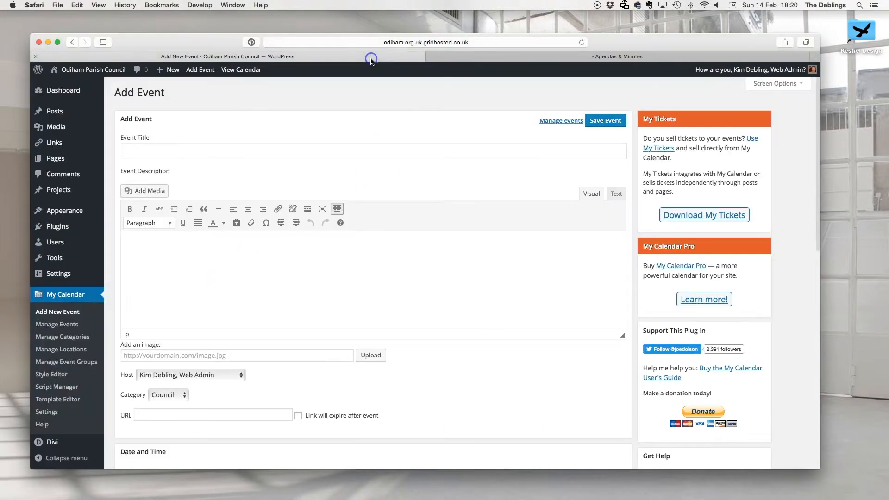
{"action": "left_click", "coordinate": [508, 58]}
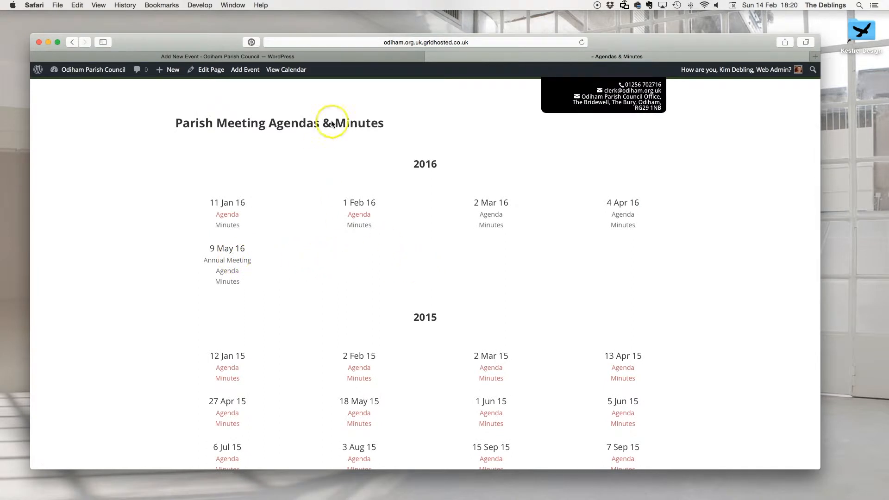
{"action": "left_click", "coordinate": [332, 61]}
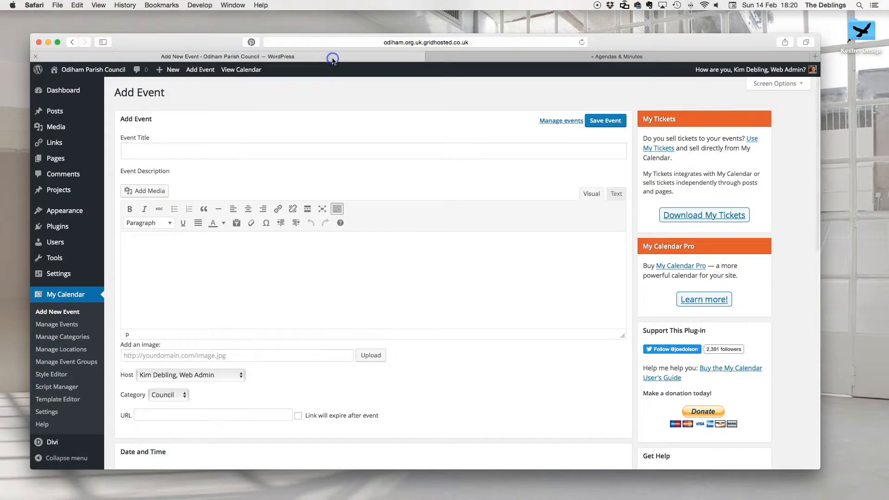
{"action": "left_click", "coordinate": [493, 53]}
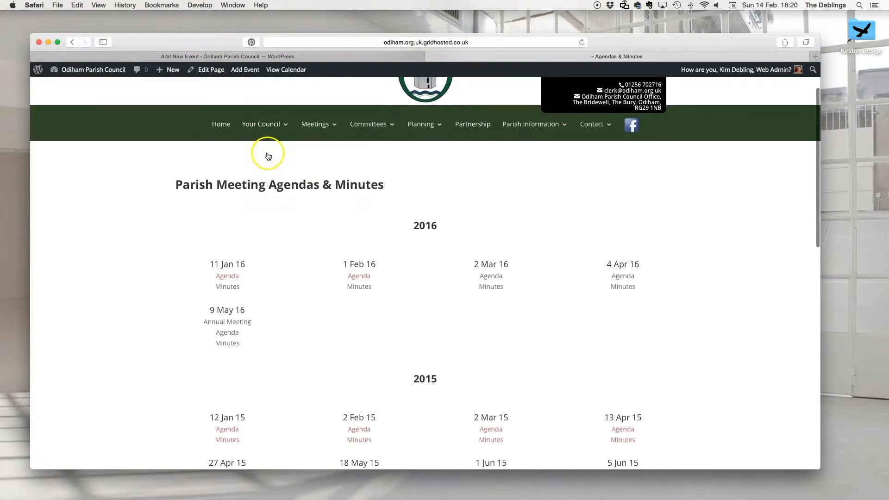
Step: Title the new event Council Meeting, matching the wording in the Upcoming Events list on the Meetings Calendar page
{"action": "scroll", "coordinate": [268, 156], "scroll_direction": "down", "scroll_amount": 1}
{"action": "mouse_move", "coordinate": [322, 101]}
{"action": "left_click", "coordinate": [329, 135]}
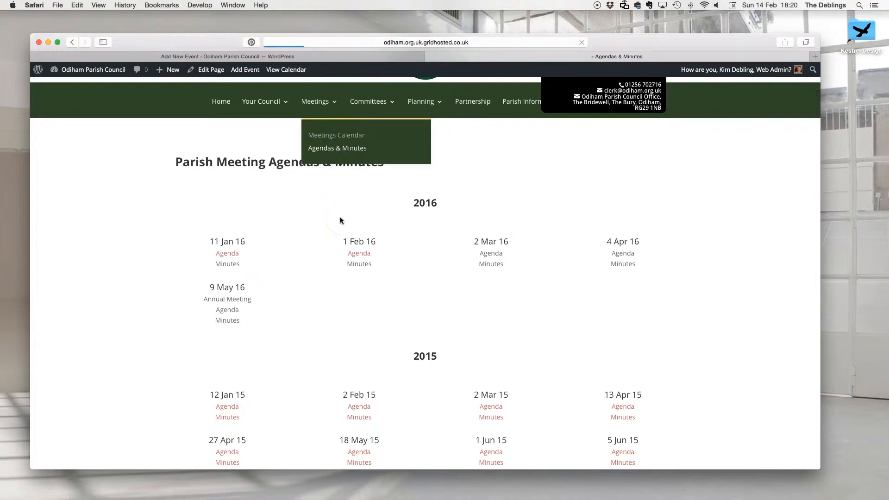
{"action": "scroll", "coordinate": [361, 269], "scroll_direction": "down", "scroll_amount": 2}
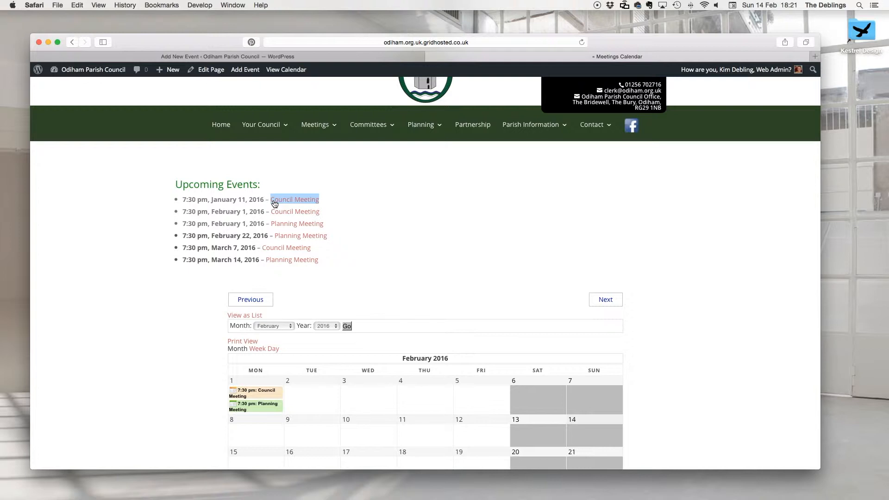
{"action": "left_click", "coordinate": [320, 58]}
{"action": "left_click", "coordinate": [159, 152]}
{"action": "type", "text": "Council Meeting"}
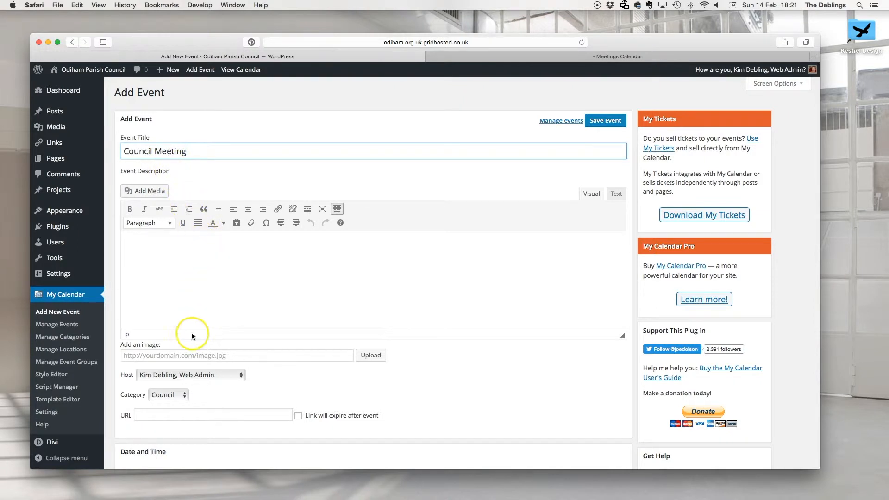
Step: Check the available hosts while keeping the default host, and choose the Council category for the event
{"action": "scroll", "coordinate": [244, 350], "scroll_direction": "down", "scroll_amount": 5}
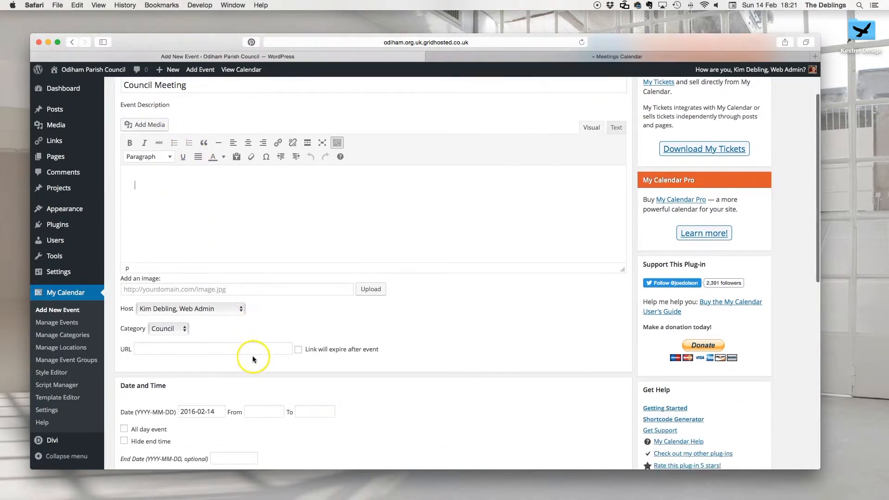
{"action": "scroll", "coordinate": [238, 360], "scroll_direction": "down", "scroll_amount": 2}
{"action": "left_click", "coordinate": [188, 242]}
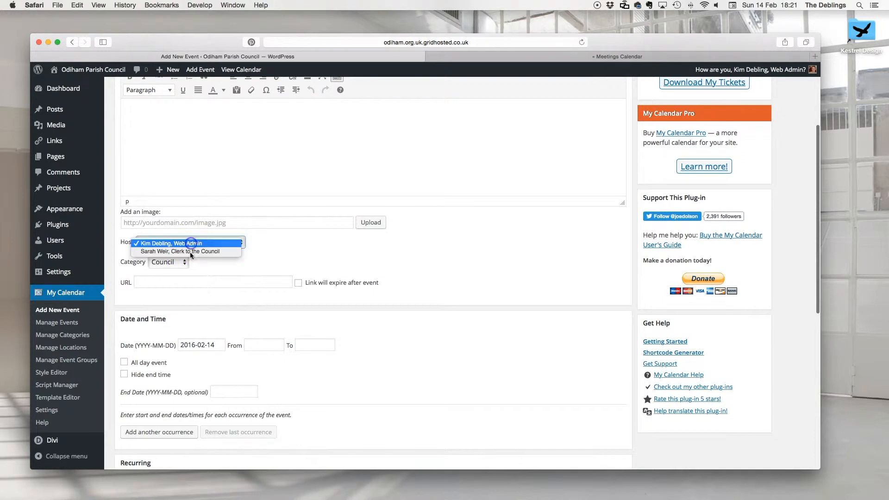
{"action": "left_click", "coordinate": [244, 246]}
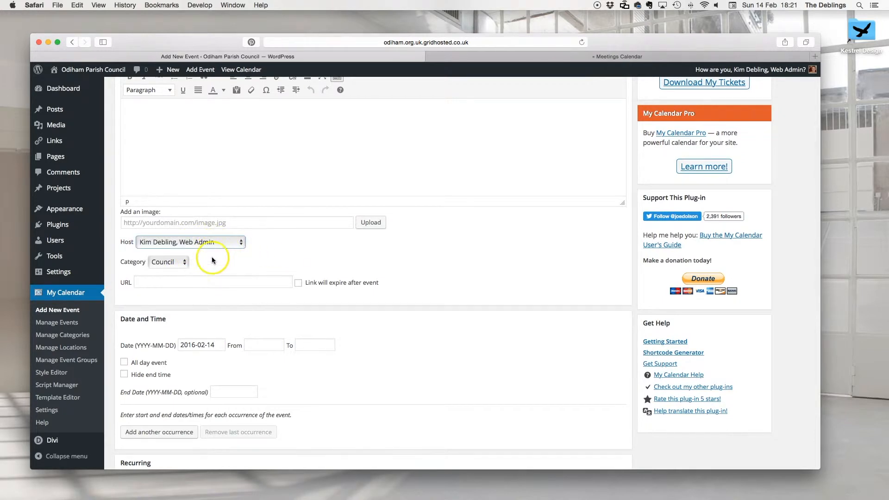
{"action": "left_click", "coordinate": [206, 244]}
{"action": "left_click", "coordinate": [250, 265]}
{"action": "left_click", "coordinate": [175, 263]}
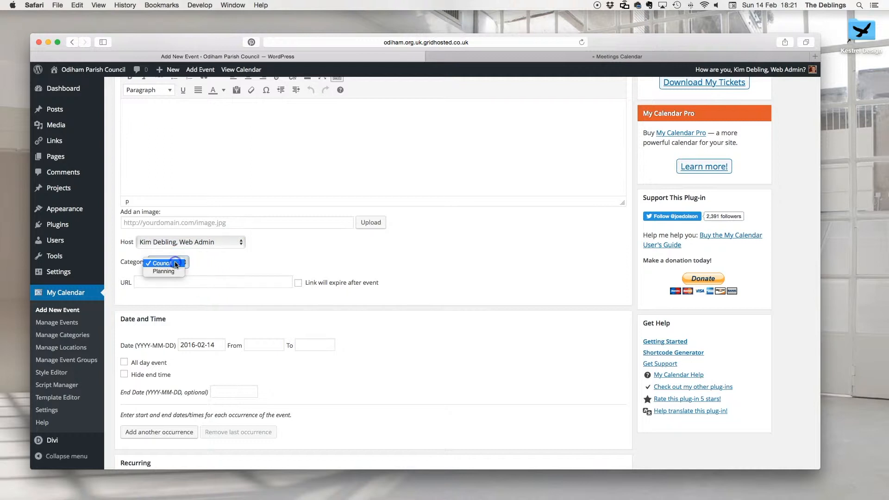
{"action": "left_click", "coordinate": [173, 264]}
{"action": "left_click", "coordinate": [169, 301]}
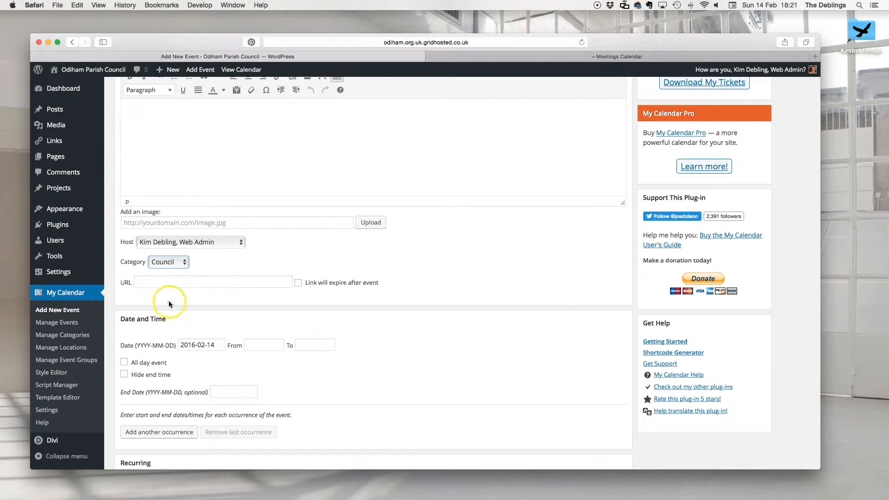
{"action": "scroll", "coordinate": [318, 299], "scroll_direction": "down", "scroll_amount": 3}
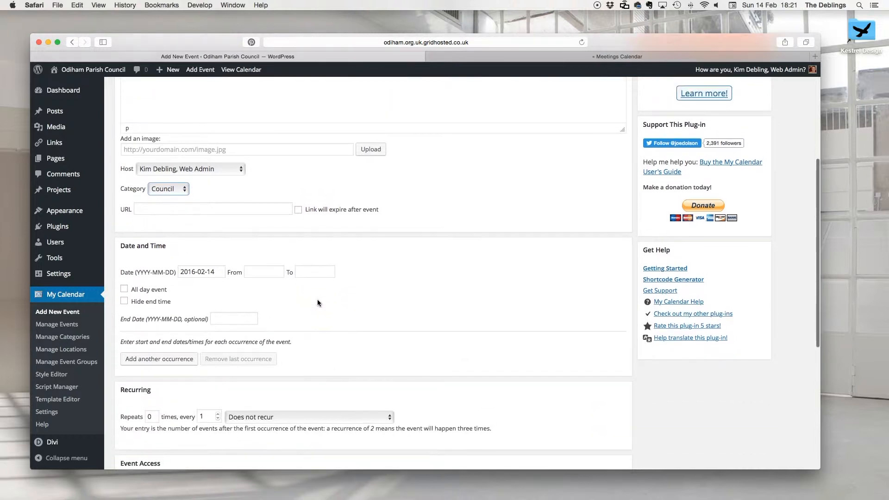
{"action": "scroll", "coordinate": [224, 278], "scroll_direction": "up", "scroll_amount": 5}
{"action": "left_click", "coordinate": [208, 343]}
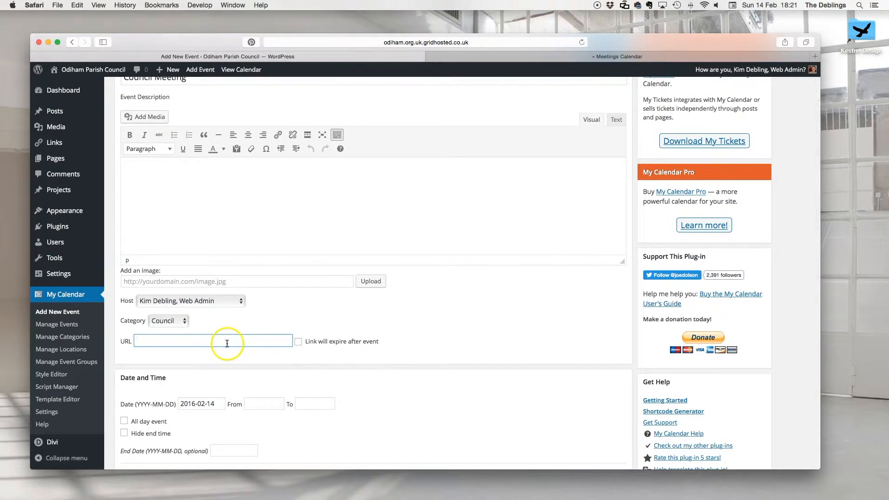
{"action": "scroll", "coordinate": [226, 343], "scroll_direction": "down", "scroll_amount": 1}
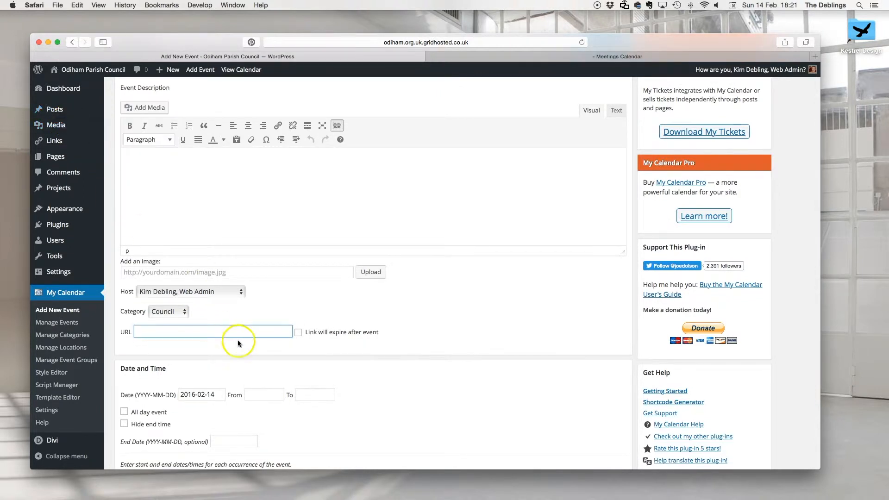
Step: Set the event's date to 10 June 2016
{"action": "scroll", "coordinate": [239, 343], "scroll_direction": "down", "scroll_amount": 3}
{"action": "left_click", "coordinate": [212, 365]}
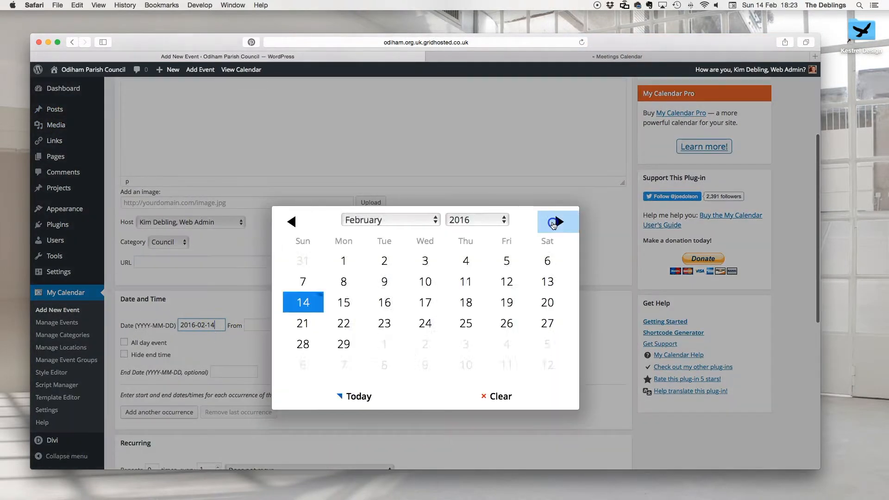
{"action": "left_click", "coordinate": [554, 222]}
{"action": "left_click", "coordinate": [554, 222]}
{"action": "left_click", "coordinate": [554, 222]}
{"action": "left_click", "coordinate": [554, 222]}
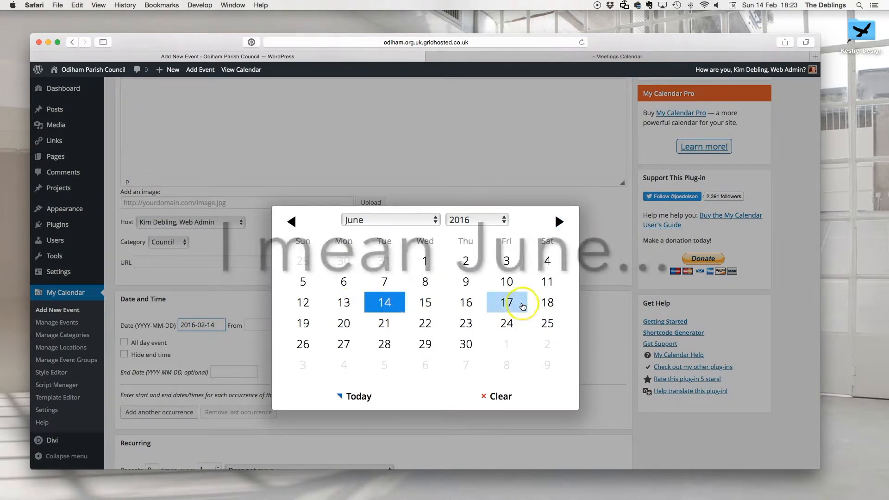
{"action": "left_click", "coordinate": [506, 281]}
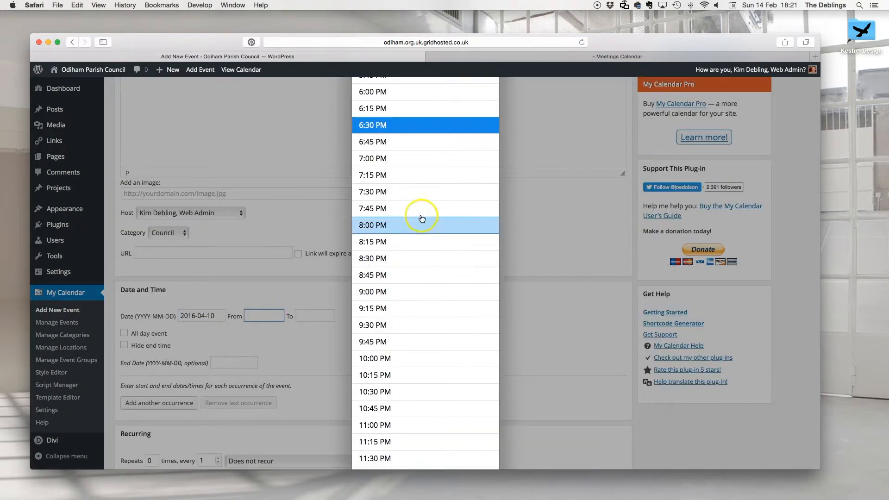
Step: Set the event's time from 7:30 PM to 10:00 PM and hide the end time
{"action": "left_click", "coordinate": [407, 192]}
{"action": "left_click", "coordinate": [324, 319]}
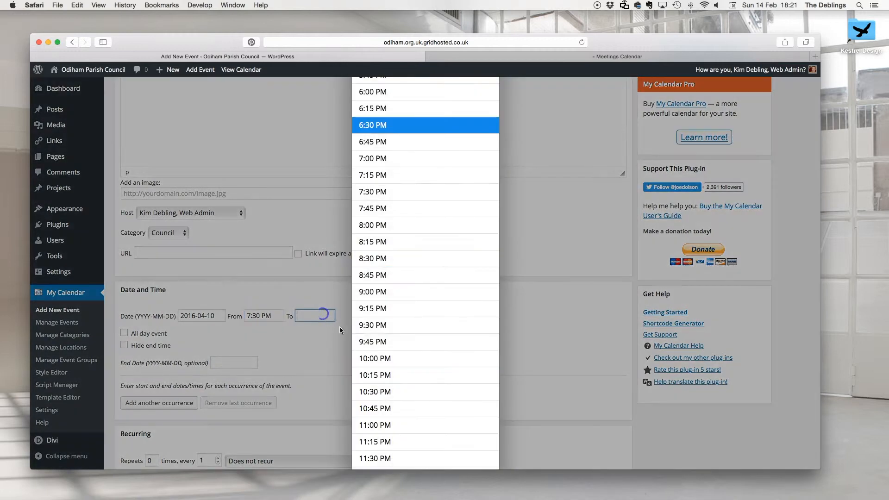
{"action": "left_click", "coordinate": [390, 361]}
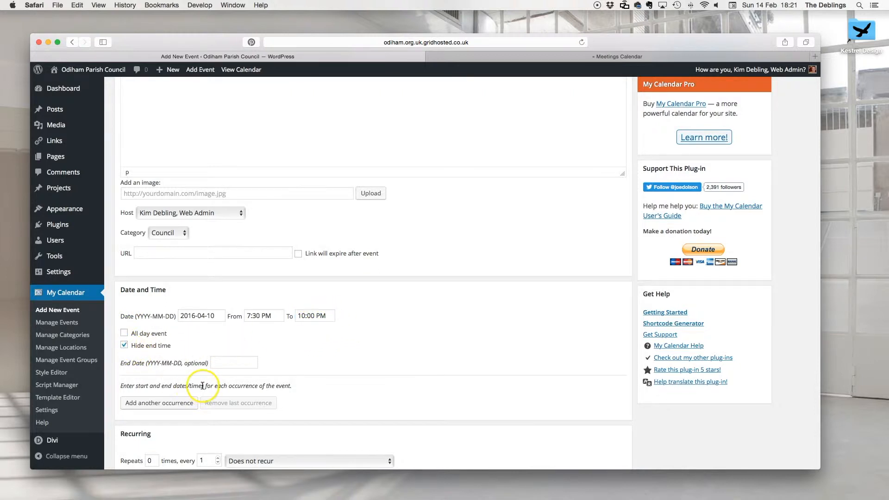
Step: Examine the event's recurring options, title, access options and preset location section
{"action": "scroll", "coordinate": [204, 386], "scroll_direction": "down", "scroll_amount": 5}
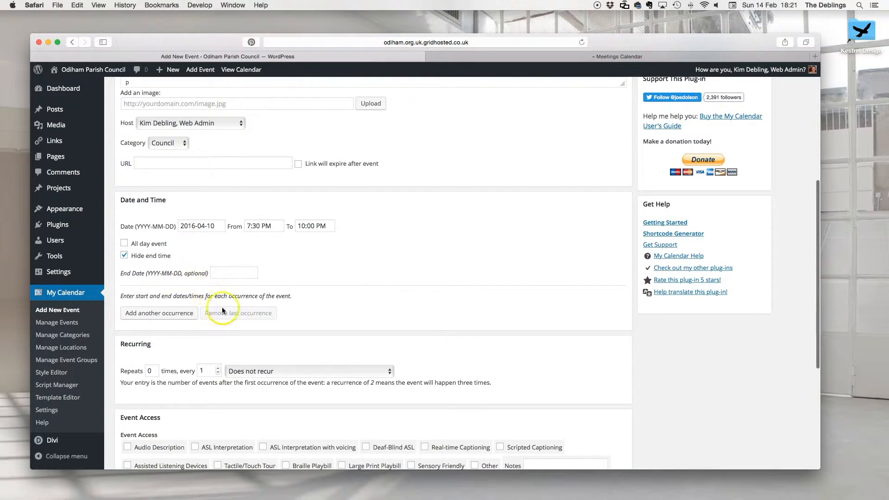
{"action": "scroll", "coordinate": [198, 331], "scroll_direction": "down", "scroll_amount": 2}
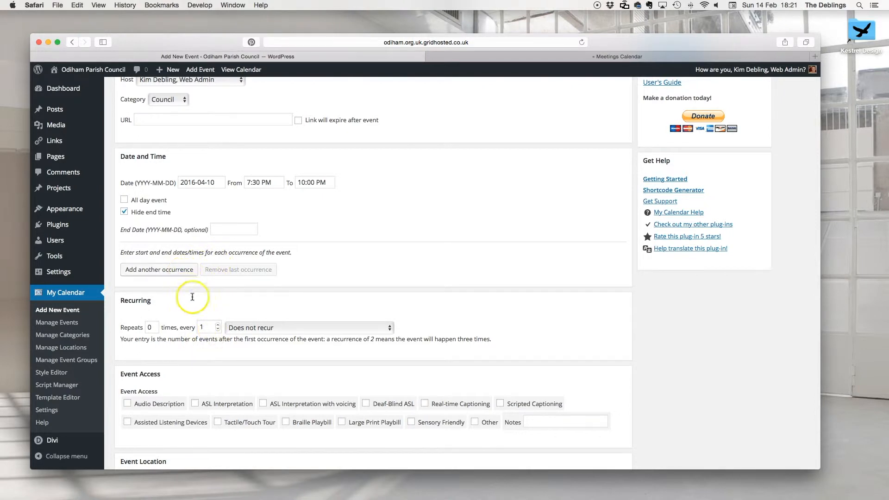
{"action": "scroll", "coordinate": [198, 300], "scroll_direction": "up", "scroll_amount": 10}
{"action": "left_click", "coordinate": [199, 150]}
{"action": "left_click_drag", "start_coordinate": [199, 150], "coordinate": [116, 151]}
{"action": "left_click", "coordinate": [437, 370]}
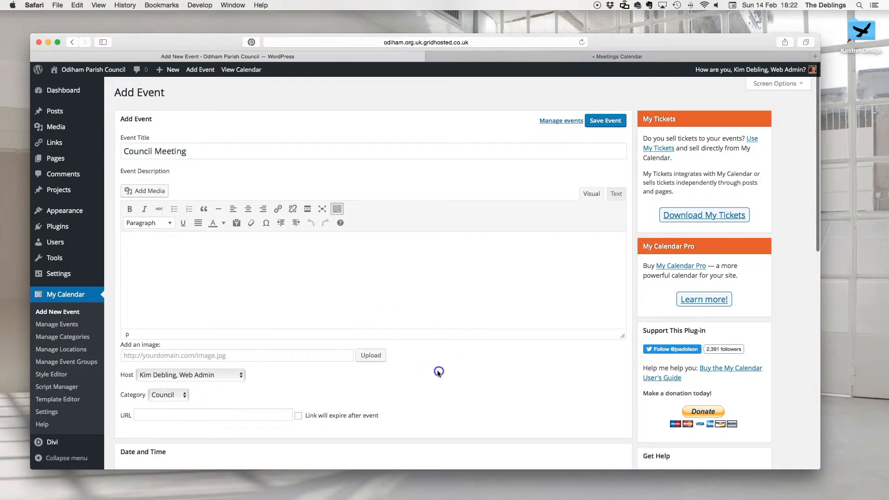
{"action": "scroll", "coordinate": [435, 371], "scroll_direction": "down", "scroll_amount": 10}
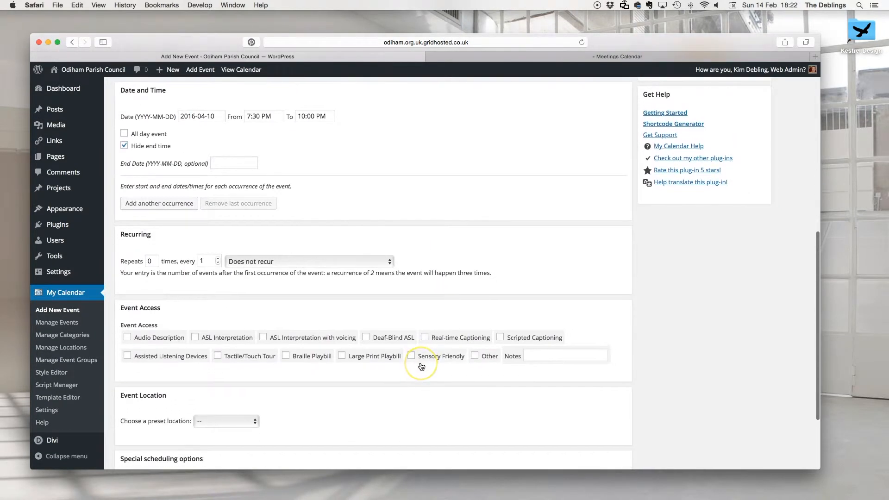
{"action": "scroll", "coordinate": [421, 365], "scroll_direction": "down", "scroll_amount": 5}
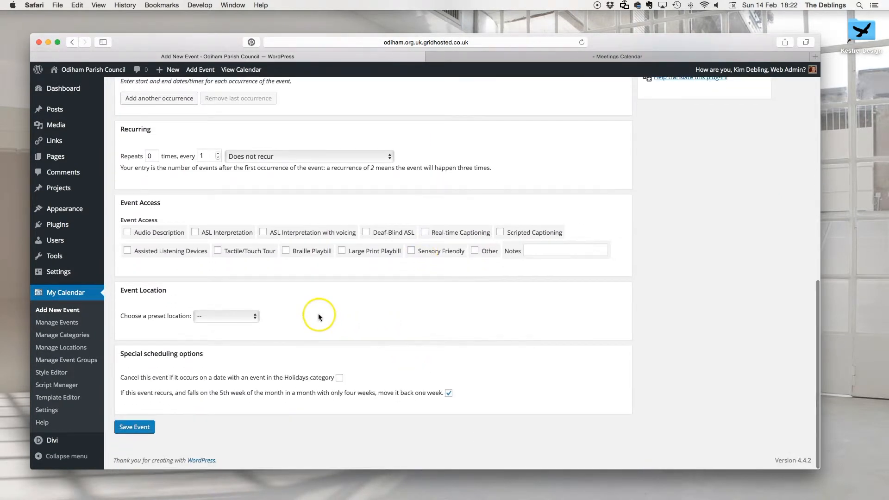
Step: Set the event's preset location to The Parish Room
{"action": "left_click", "coordinate": [253, 319]}
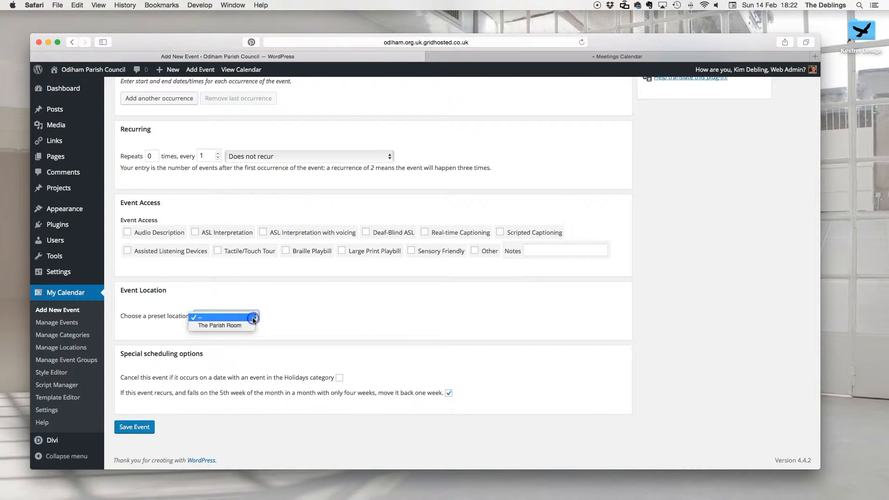
{"action": "left_click", "coordinate": [277, 323]}
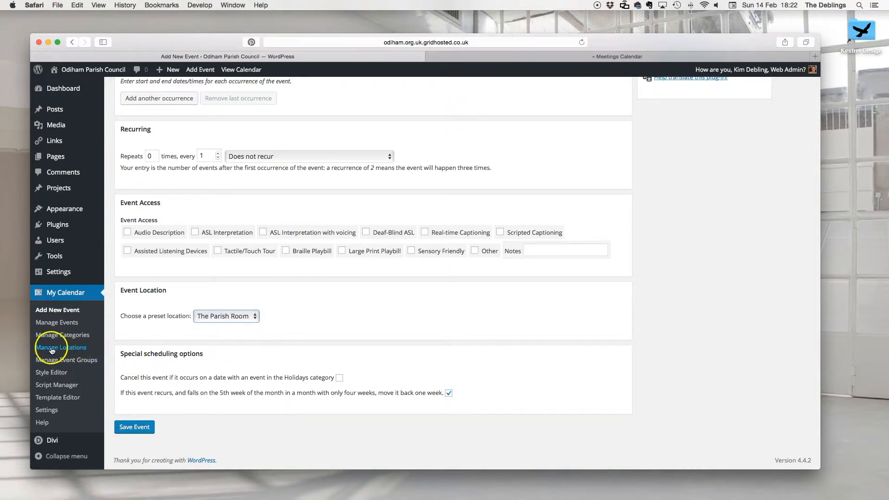
Step: Recheck the event's category, keeping Council, and save the event
{"action": "scroll", "coordinate": [204, 351], "scroll_direction": "up", "scroll_amount": 10}
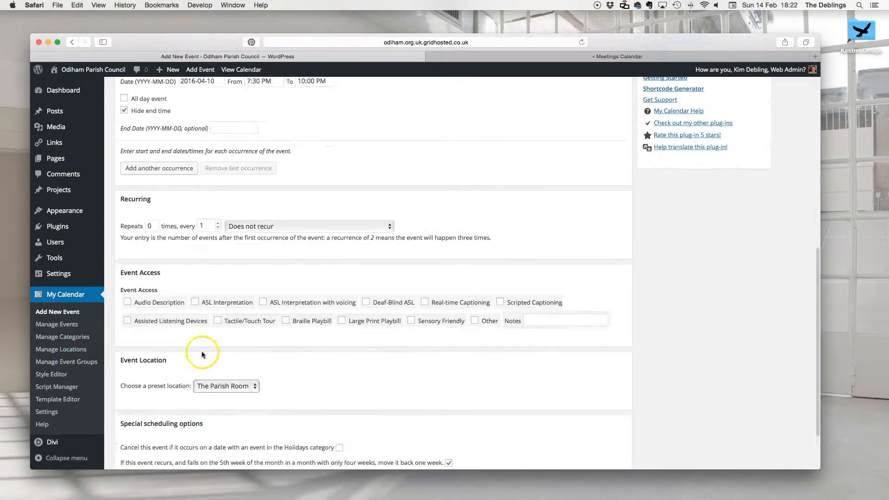
{"action": "left_click", "coordinate": [177, 310]}
{"action": "left_click", "coordinate": [171, 309]}
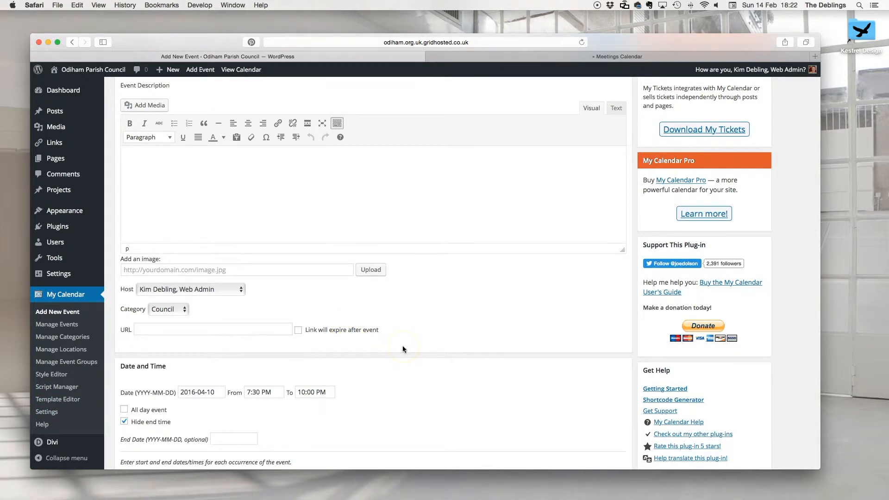
{"action": "scroll", "coordinate": [402, 347], "scroll_direction": "down", "scroll_amount": 10}
{"action": "scroll", "coordinate": [402, 347], "scroll_direction": "down", "scroll_amount": 7}
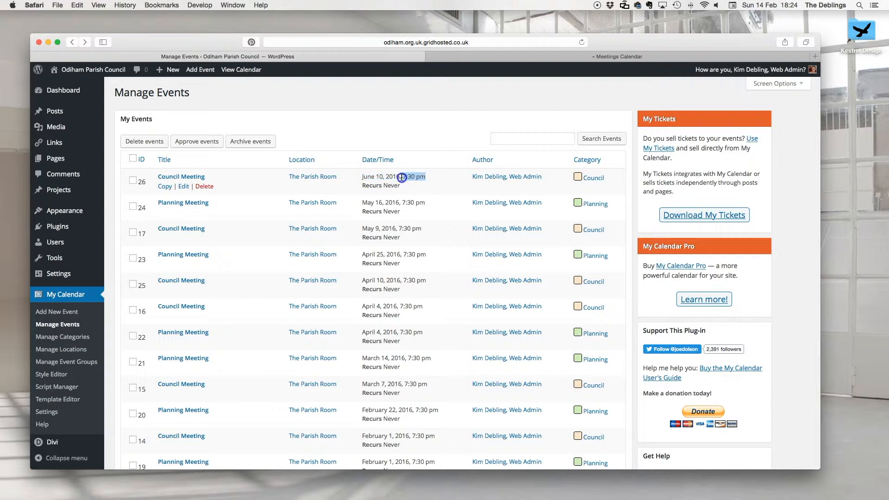
Step: Switch to the public Meetings Calendar and advance it month by month to June 2016
{"action": "left_click", "coordinate": [595, 181]}
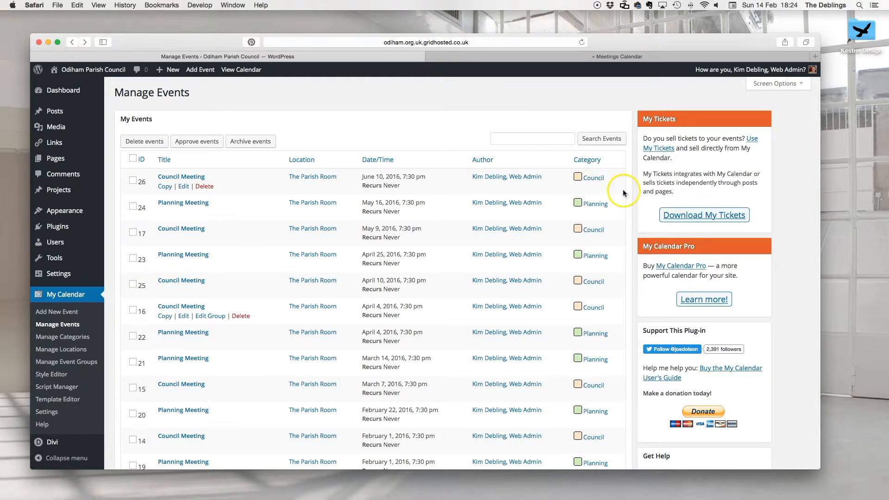
{"action": "left_click", "coordinate": [615, 59]}
{"action": "scroll", "coordinate": [490, 137], "scroll_direction": "up", "scroll_amount": 3}
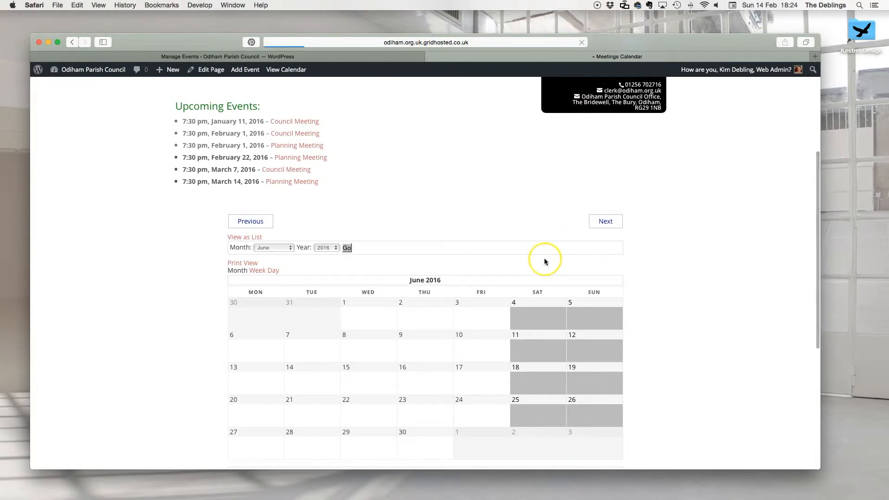
{"action": "left_click", "coordinate": [602, 185]}
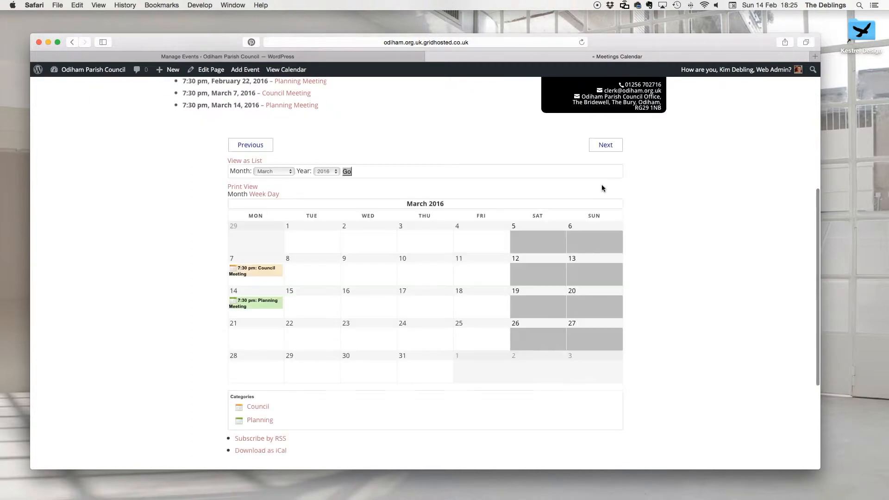
{"action": "left_click", "coordinate": [606, 146]}
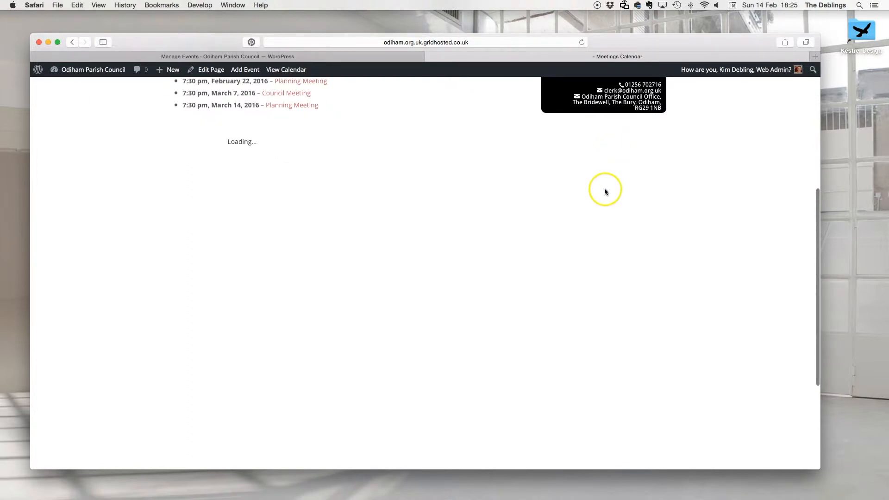
{"action": "scroll", "coordinate": [604, 189], "scroll_direction": "up", "scroll_amount": 4}
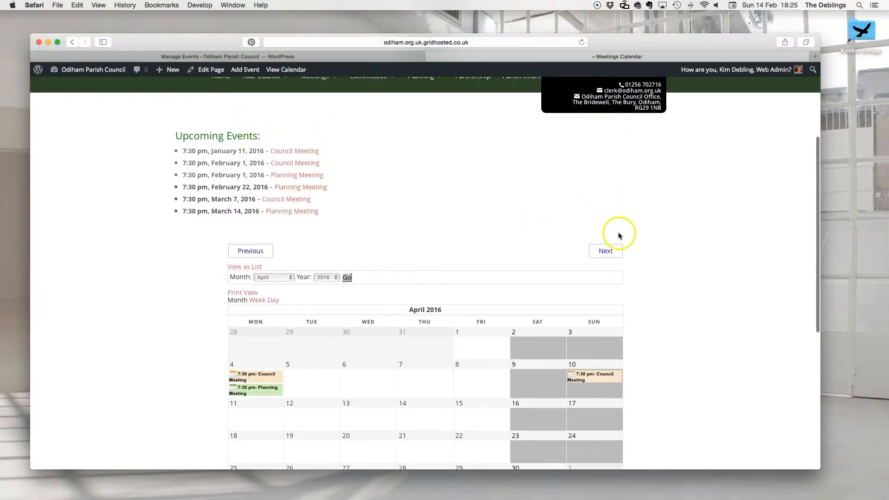
{"action": "left_click", "coordinate": [601, 255]}
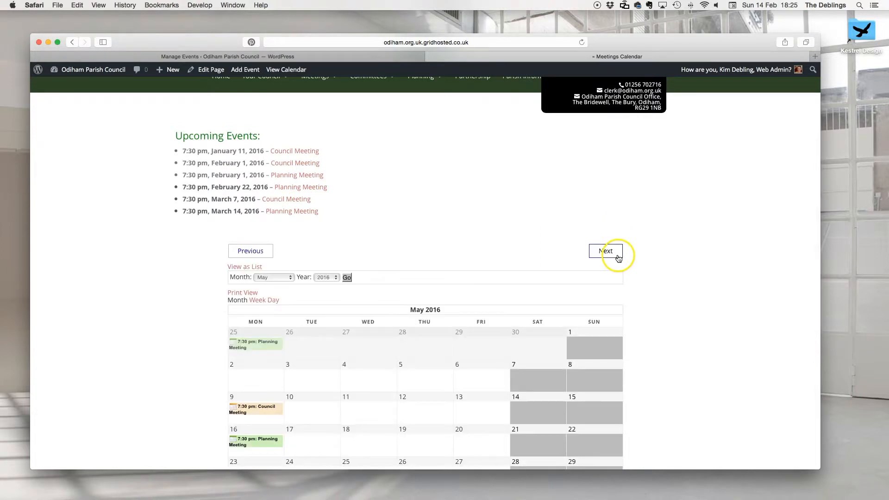
{"action": "left_click", "coordinate": [602, 233]}
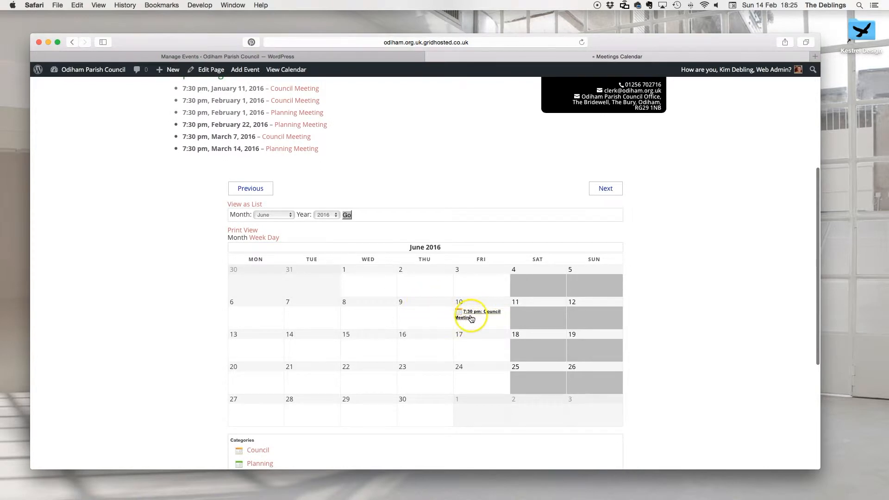
Step: Examine the 10 June Council Meeting's details and its edit and delete options, plus the calendar's category legend
{"action": "left_click", "coordinate": [465, 320]}
{"action": "left_click", "coordinate": [437, 332]}
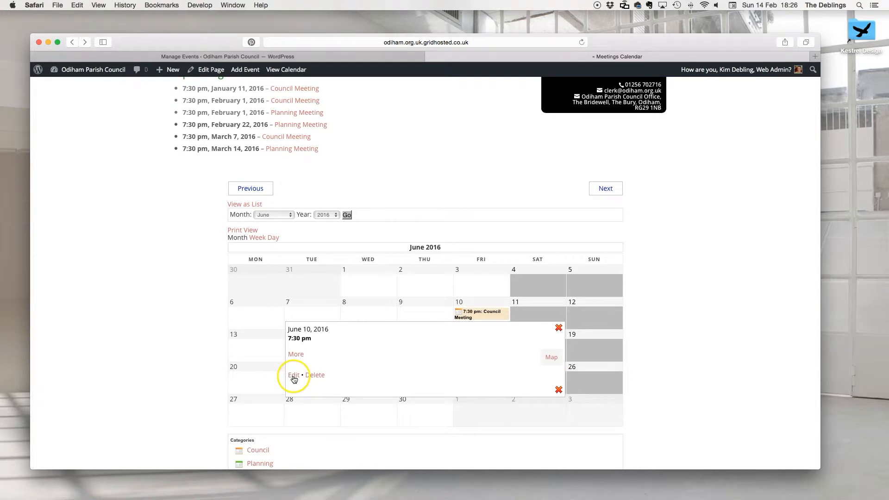
{"action": "mouse_move", "coordinate": [763, 73]}
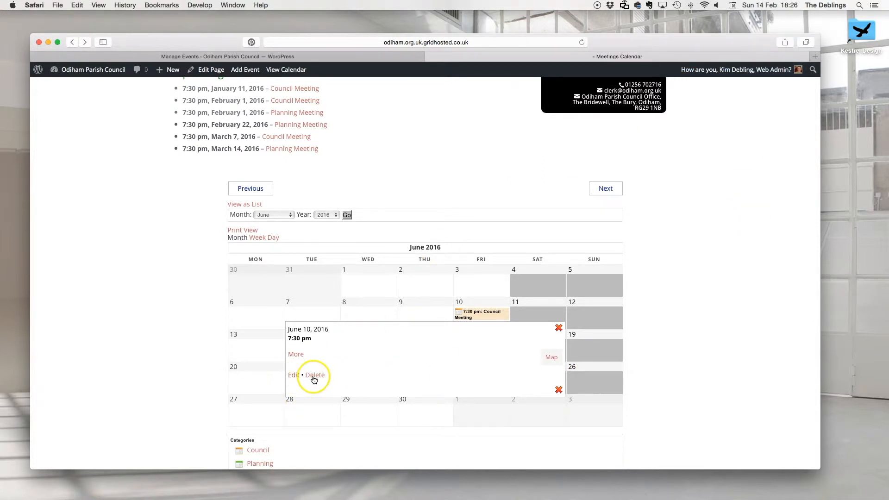
{"action": "left_click", "coordinate": [558, 328]}
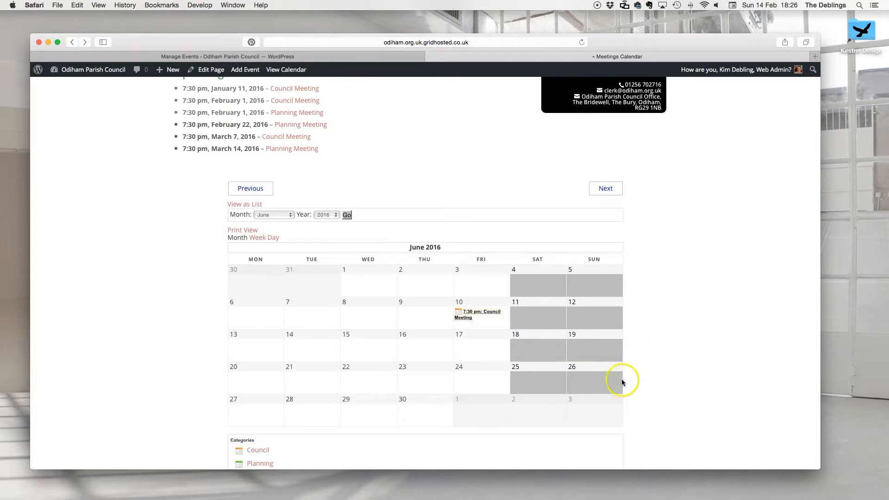
{"action": "scroll", "coordinate": [640, 373], "scroll_direction": "down", "scroll_amount": 5}
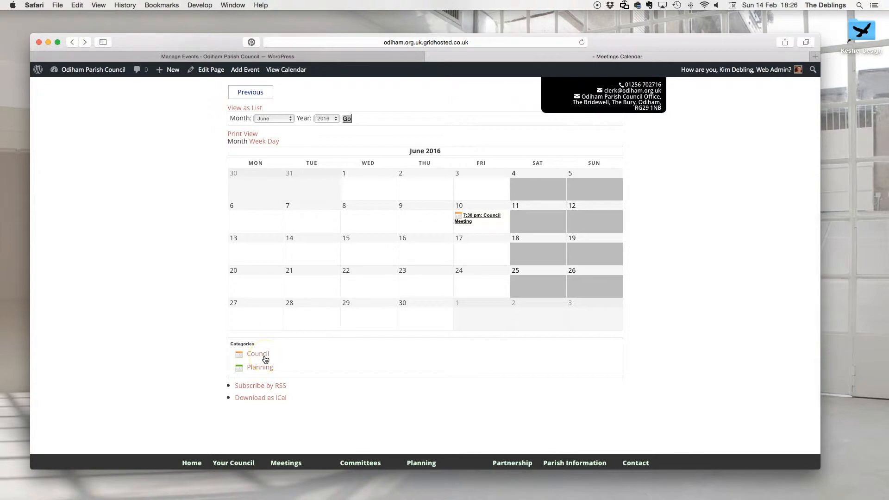
Step: Open the public Agendas & Minutes page belonging to Meetings
{"action": "scroll", "coordinate": [274, 359], "scroll_direction": "up", "scroll_amount": 10}
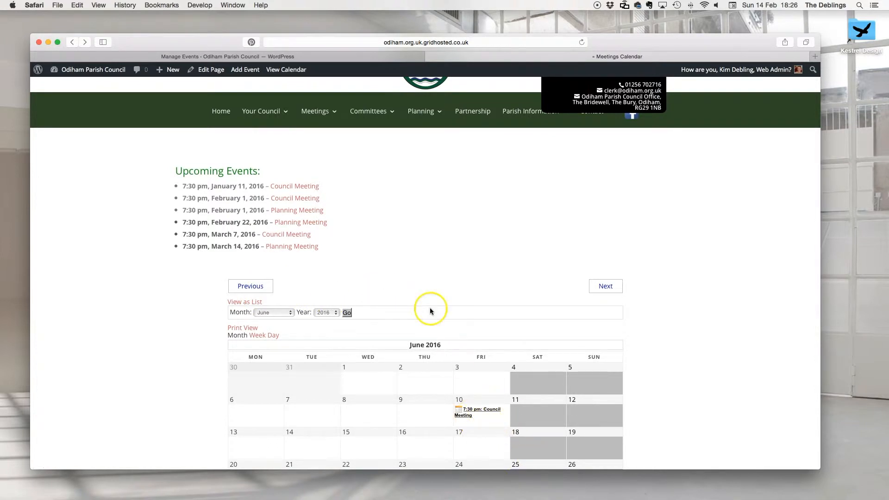
{"action": "mouse_move", "coordinate": [317, 111]}
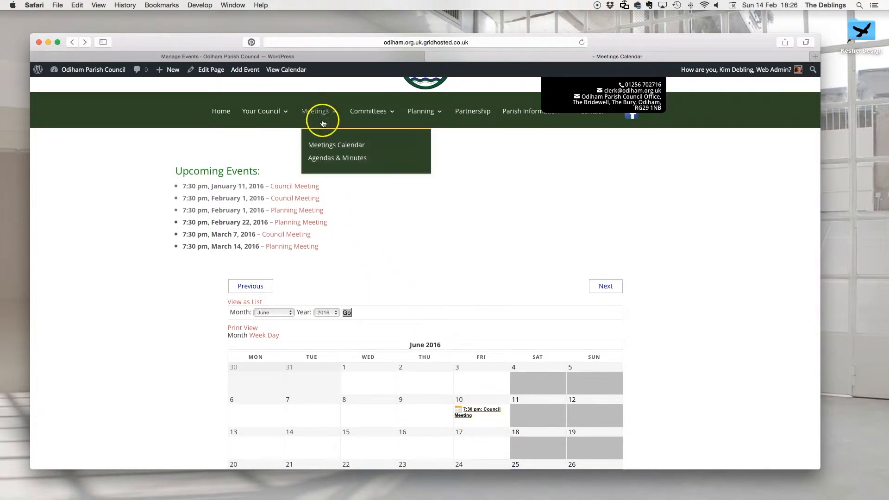
{"action": "left_click", "coordinate": [328, 159]}
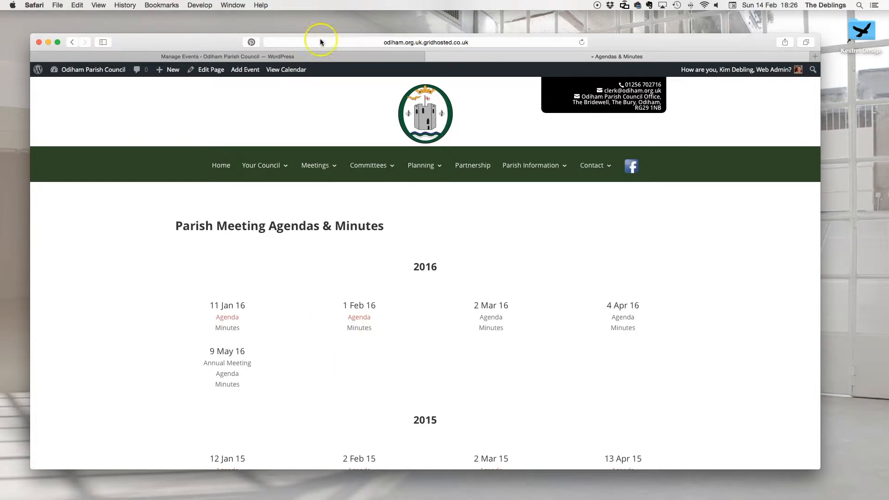
Step: Return to the events list and request deletion of the 10 June Council Meeting without confirming it
{"action": "left_click", "coordinate": [309, 57]}
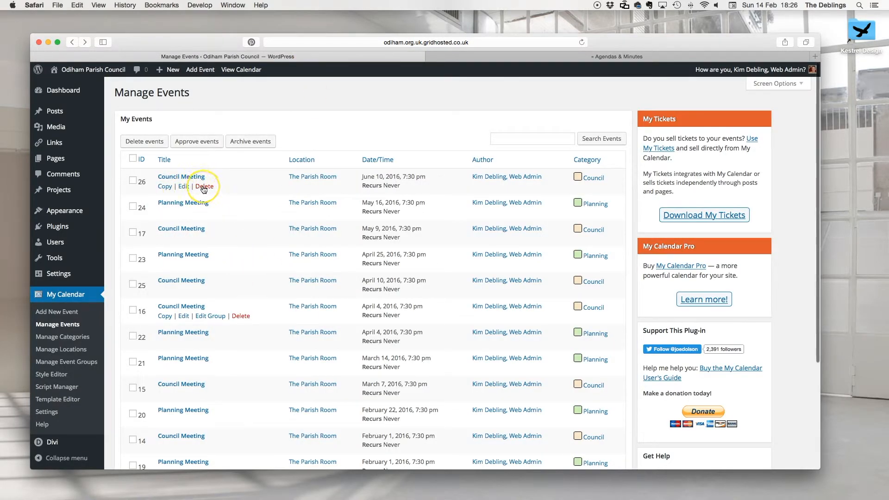
{"action": "left_click", "coordinate": [228, 214]}
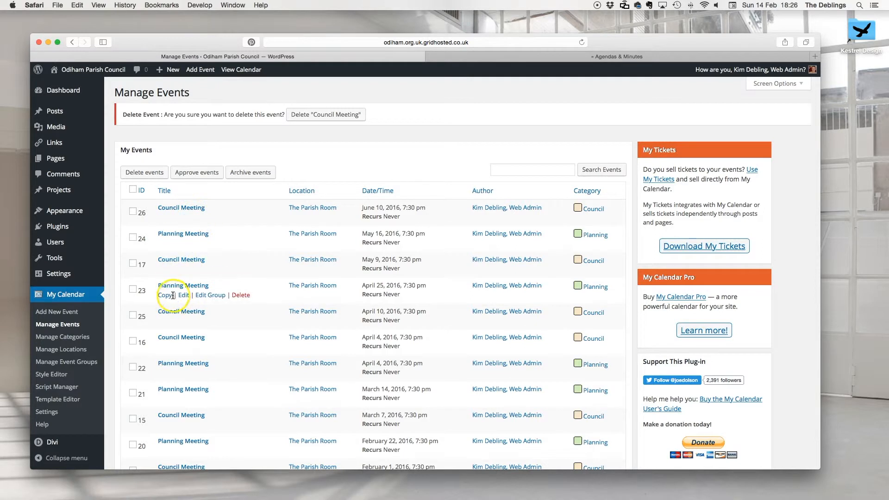
Step: Open the admin list of all website pages
{"action": "mouse_move", "coordinate": [59, 162]}
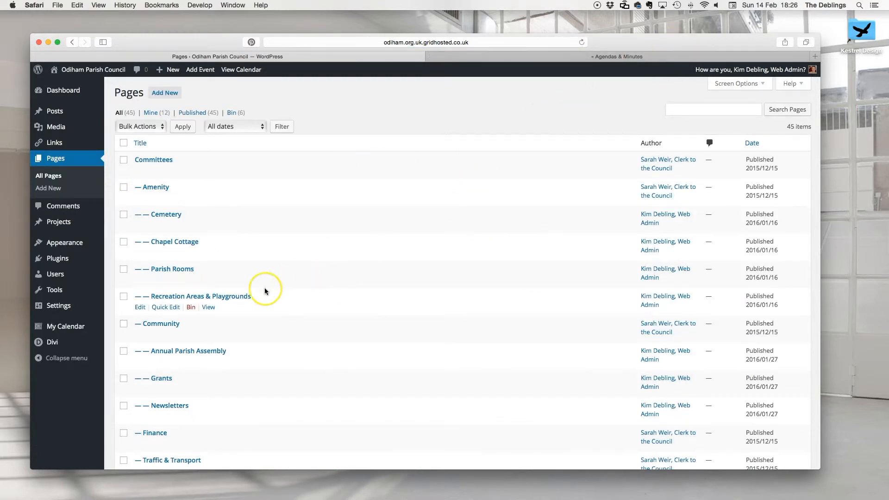
{"action": "scroll", "coordinate": [265, 288], "scroll_direction": "down", "scroll_amount": 3}
{"action": "scroll", "coordinate": [265, 287], "scroll_direction": "down", "scroll_amount": 1}
{"action": "scroll", "coordinate": [264, 288], "scroll_direction": "up", "scroll_amount": 1}
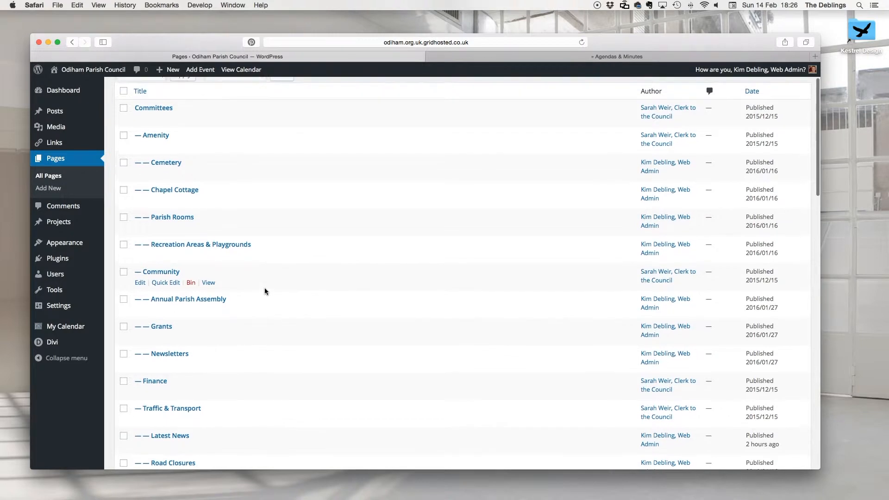
Step: Check on the public site where Agendas & Minutes sits under Meetings and Planning
{"action": "left_click", "coordinate": [597, 57]}
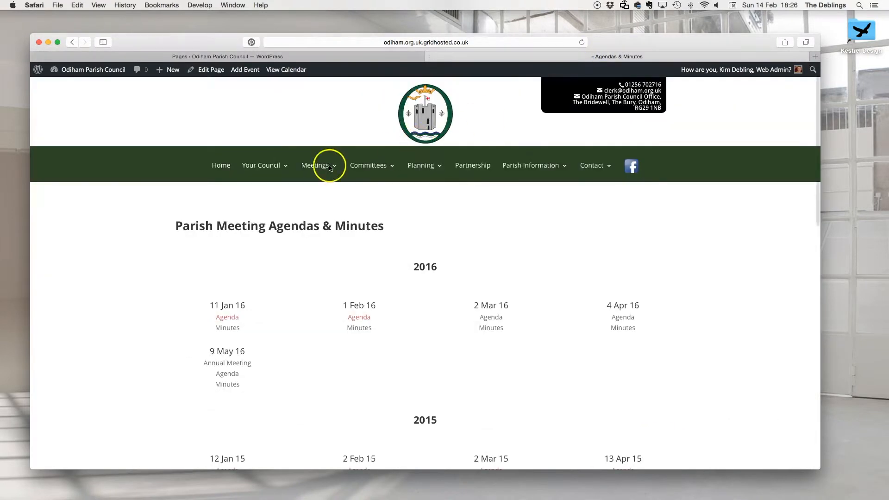
{"action": "mouse_move", "coordinate": [321, 167]}
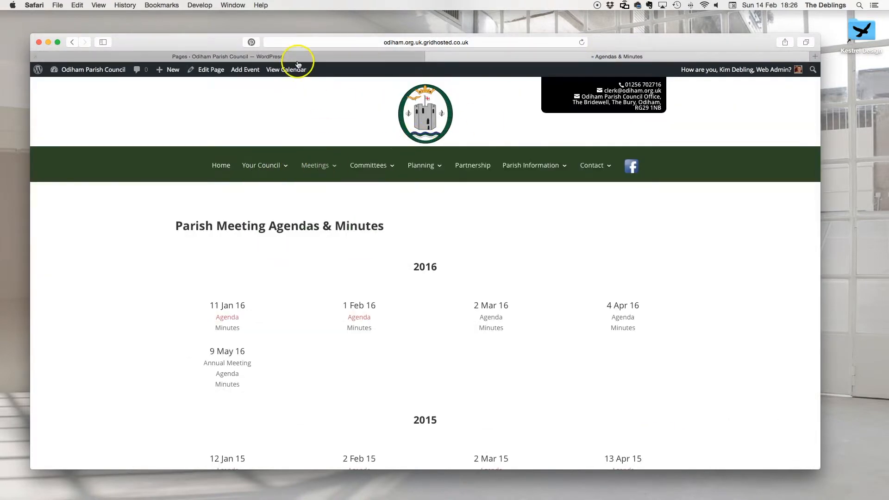
{"action": "mouse_move", "coordinate": [426, 164]}
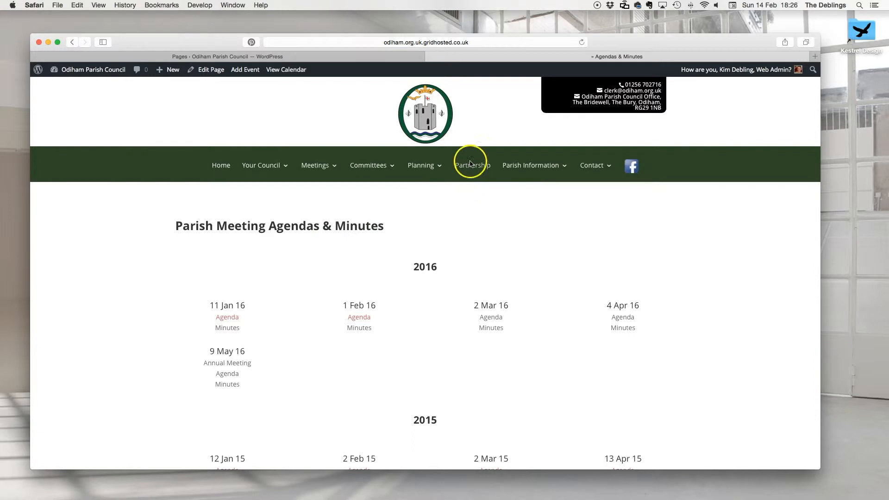
Step: Find the Agendas & Minutes page under Meetings in the pages list and open it for editing
{"action": "left_click", "coordinate": [375, 59]}
{"action": "scroll", "coordinate": [157, 175], "scroll_direction": "down", "scroll_amount": 2}
{"action": "scroll", "coordinate": [161, 208], "scroll_direction": "down", "scroll_amount": 10}
{"action": "scroll", "coordinate": [161, 208], "scroll_direction": "down", "scroll_amount": 2}
{"action": "left_click", "coordinate": [145, 235]}
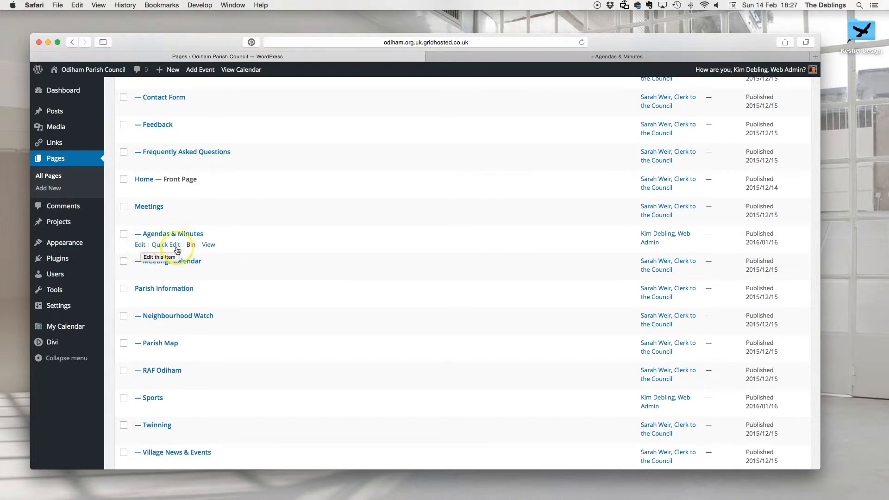
{"action": "scroll", "coordinate": [177, 250], "scroll_direction": "down", "scroll_amount": 10}
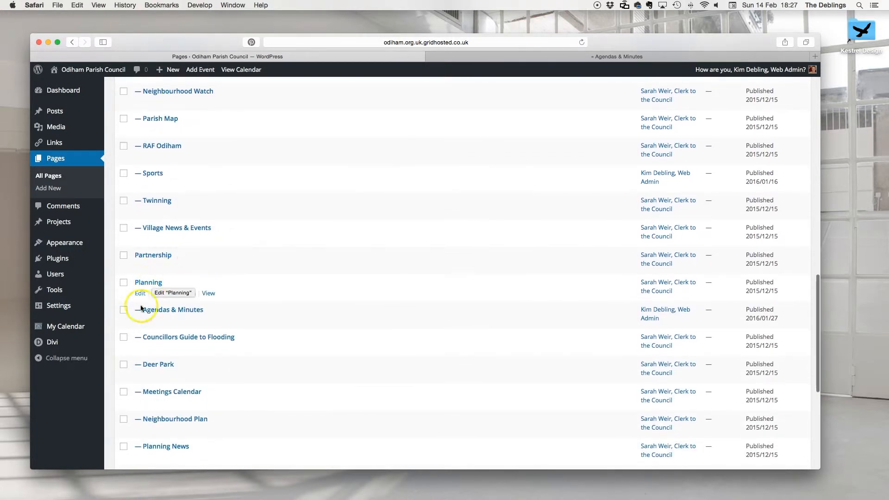
{"action": "scroll", "coordinate": [132, 319], "scroll_direction": "up", "scroll_amount": 9}
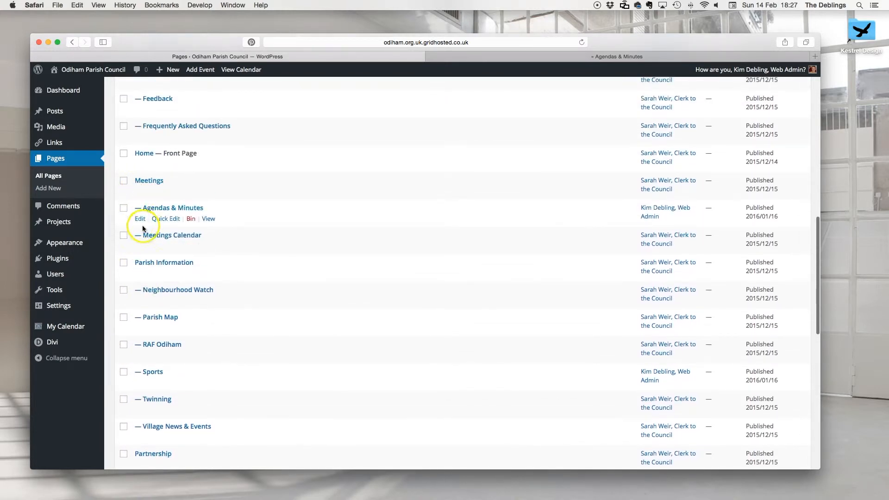
{"action": "left_click", "coordinate": [140, 218]}
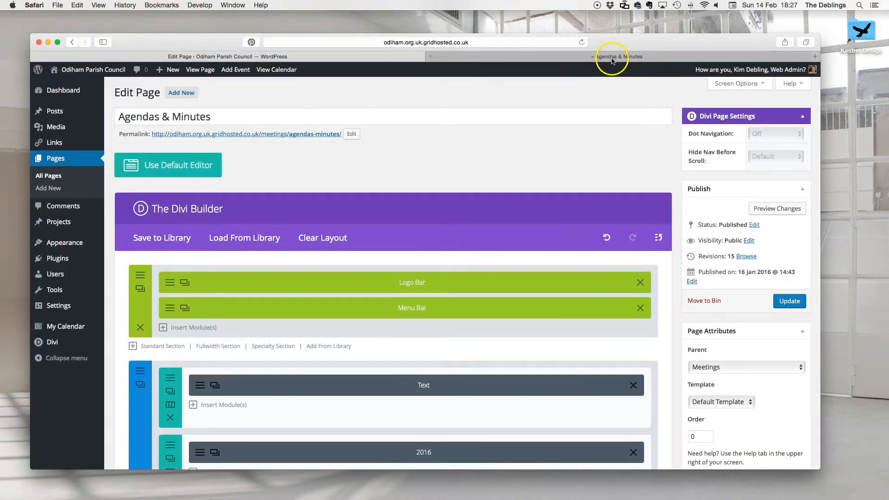
Step: Examine the 2016 and 2015 meeting entries on the public Agendas & Minutes page
{"action": "left_click", "coordinate": [601, 57]}
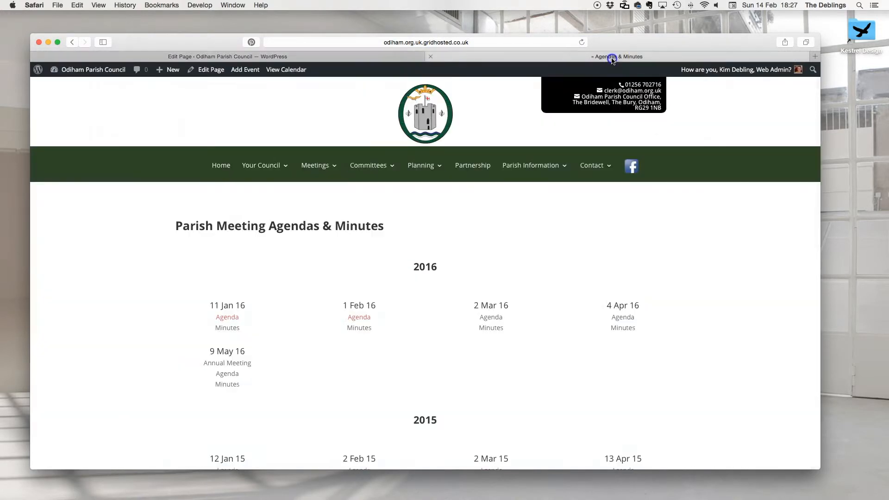
{"action": "scroll", "coordinate": [342, 289], "scroll_direction": "down", "scroll_amount": 2}
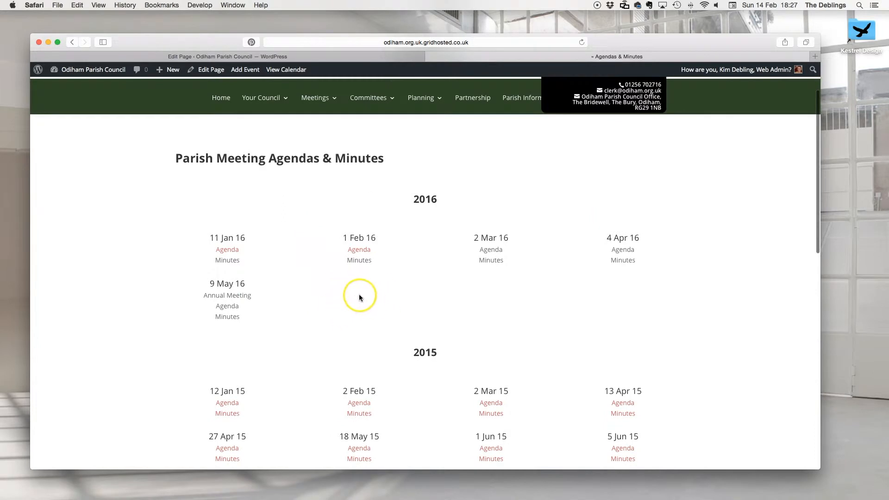
{"action": "mouse_move", "coordinate": [420, 98]}
Step: Open the settings of the 2016 text module in the page builder and view its content
{"action": "left_click", "coordinate": [359, 58]}
{"action": "scroll", "coordinate": [331, 276], "scroll_direction": "down", "scroll_amount": 10}
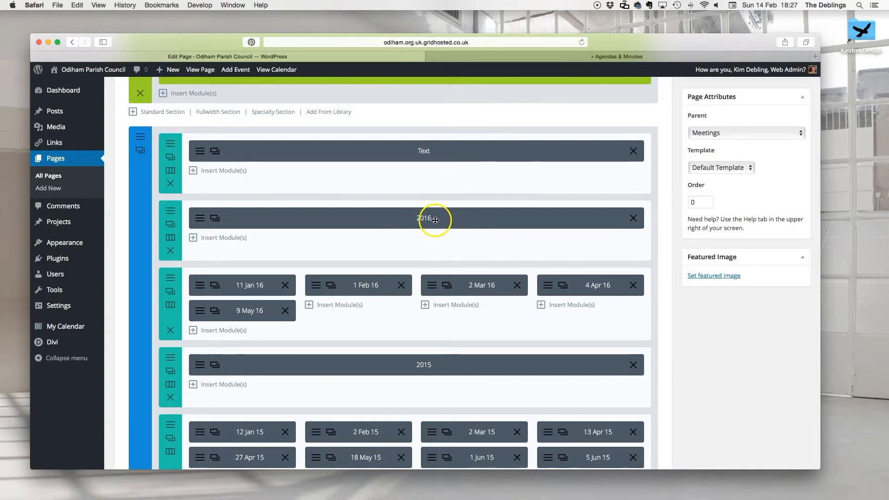
{"action": "left_click", "coordinate": [209, 224]}
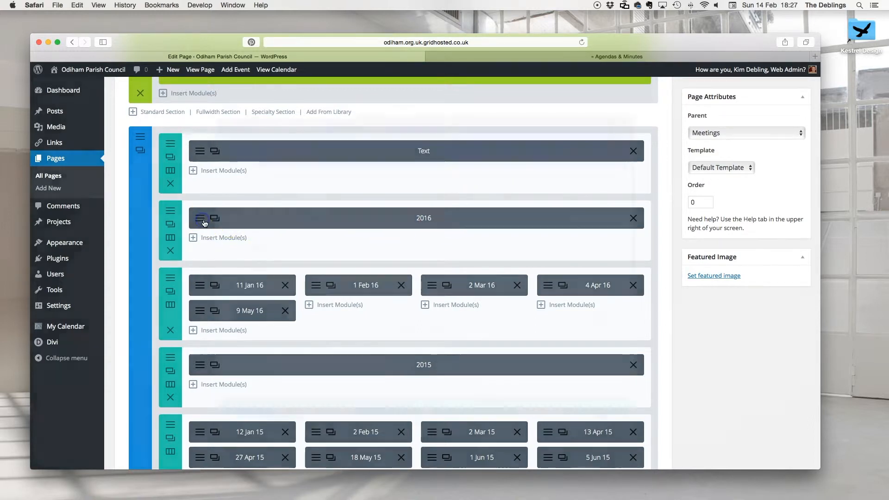
{"action": "scroll", "coordinate": [280, 241], "scroll_direction": "down", "scroll_amount": 2}
{"action": "scroll", "coordinate": [280, 241], "scroll_direction": "down", "scroll_amount": 5}
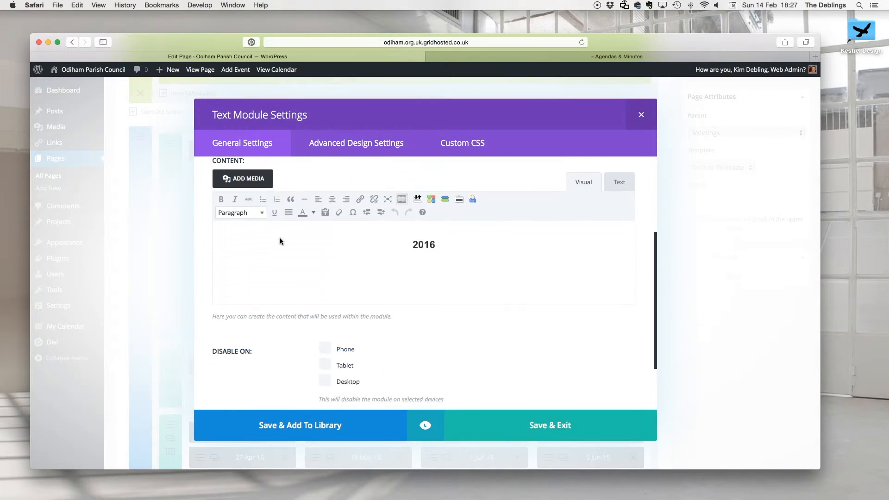
Step: View the admin label of the 2016 text module and close its settings without saving
{"action": "double_click", "coordinate": [339, 359]}
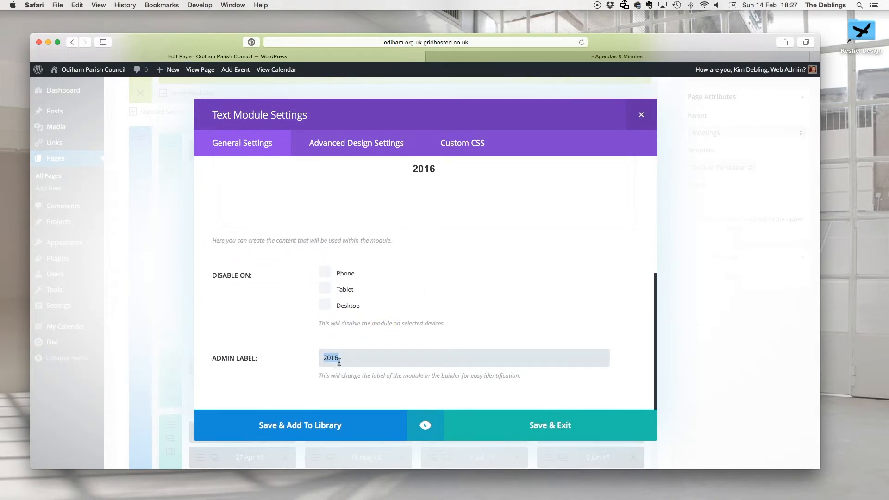
{"action": "left_click", "coordinate": [639, 115]}
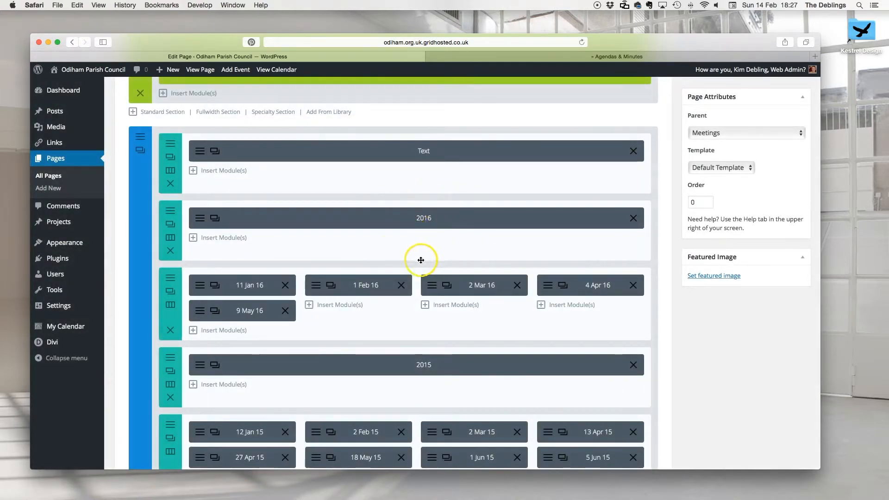
{"action": "scroll", "coordinate": [375, 247], "scroll_direction": "down", "scroll_amount": 2}
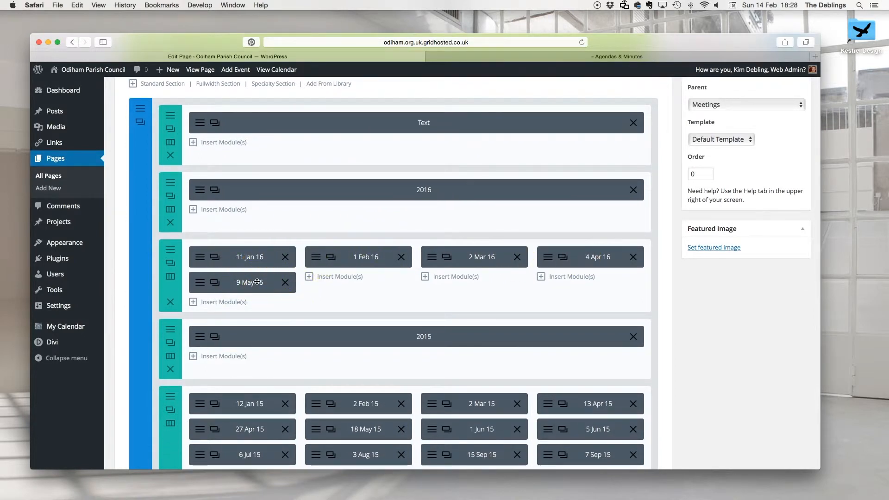
{"action": "left_click", "coordinate": [339, 278]}
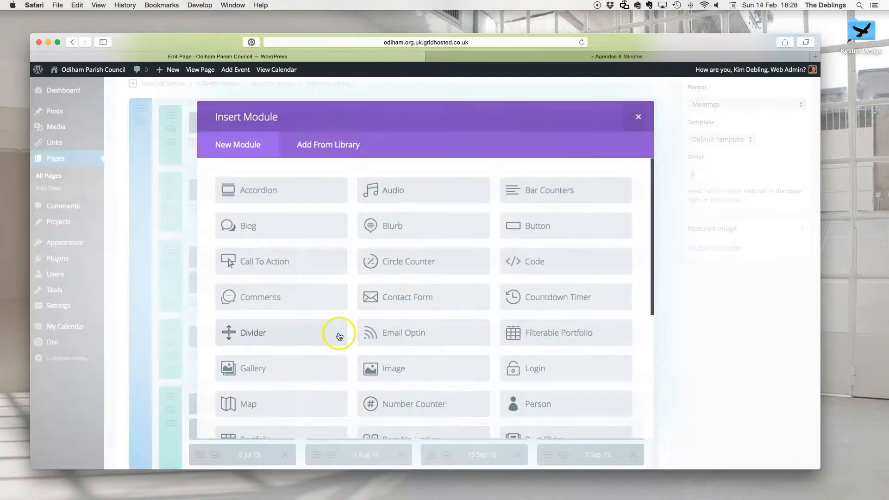
{"action": "scroll", "coordinate": [338, 338], "scroll_direction": "down", "scroll_amount": 5}
{"action": "left_click", "coordinate": [246, 374]}
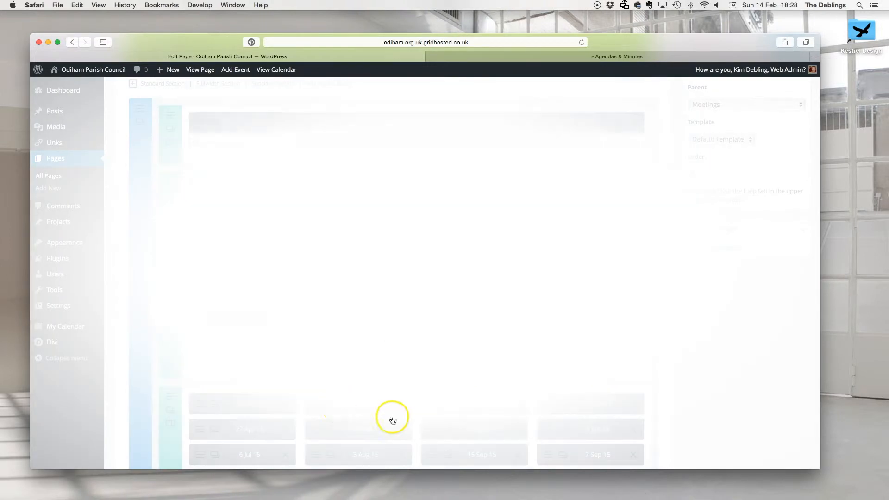
{"action": "left_click", "coordinate": [600, 54]}
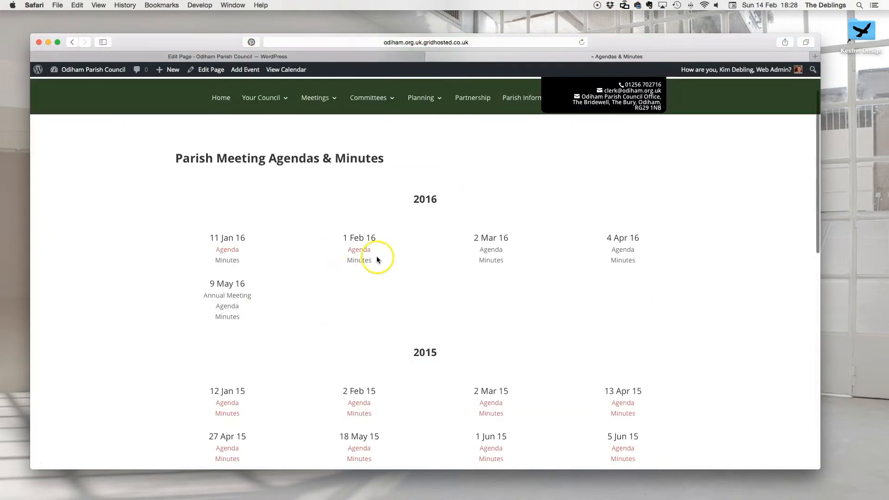
{"action": "left_click_drag", "start_coordinate": [376, 258], "coordinate": [351, 240]}
{"action": "left_click", "coordinate": [400, 263]}
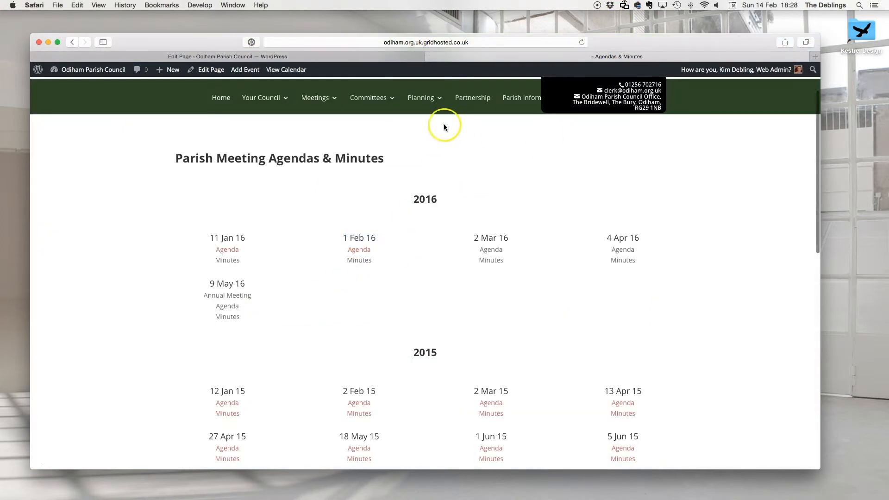
{"action": "left_click", "coordinate": [370, 57]}
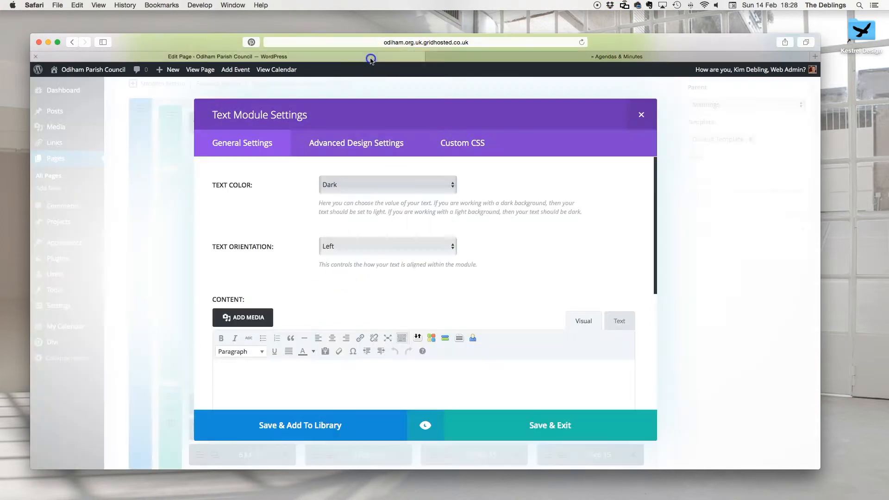
{"action": "left_click", "coordinate": [644, 114]}
{"action": "left_click", "coordinate": [387, 283]}
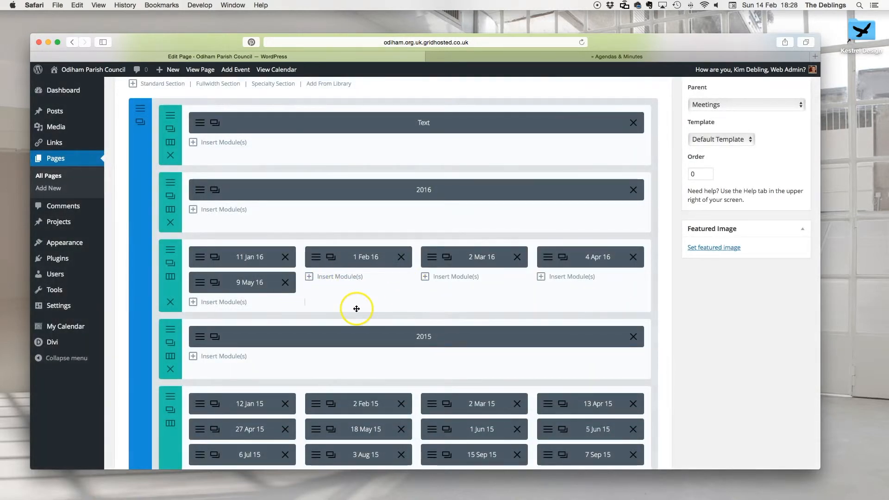
Step: Examine the 2 Mar 16, 4 Apr 16 and 9 May 16 entries on the public page and return to the page editor
{"action": "left_click", "coordinate": [590, 55]}
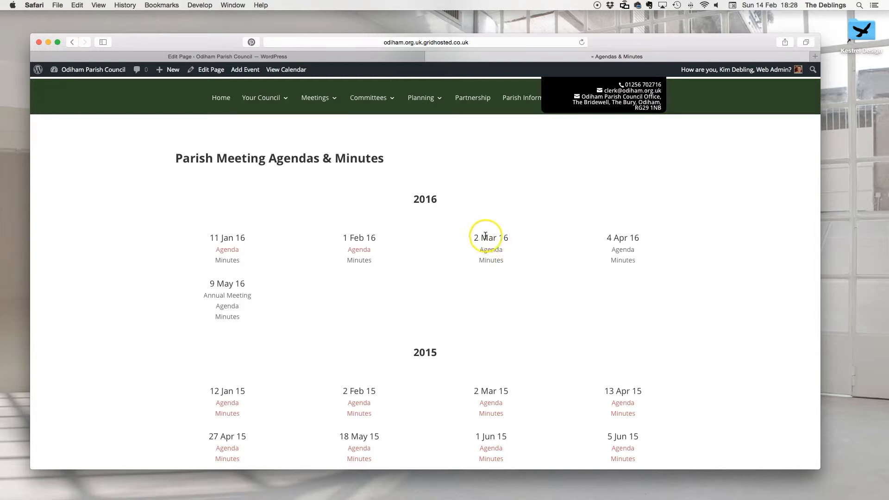
{"action": "left_click_drag", "start_coordinate": [494, 249], "coordinate": [474, 238]}
{"action": "left_click", "coordinate": [504, 261]}
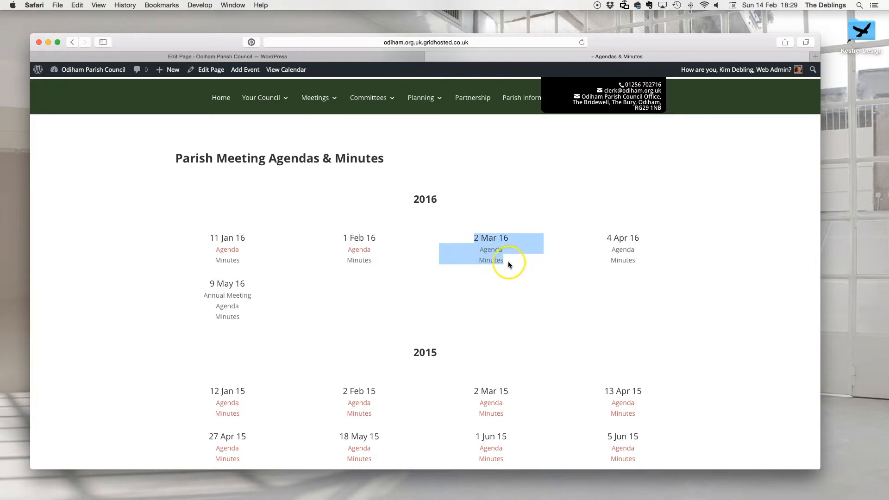
{"action": "left_click_drag", "start_coordinate": [634, 260], "coordinate": [592, 240]}
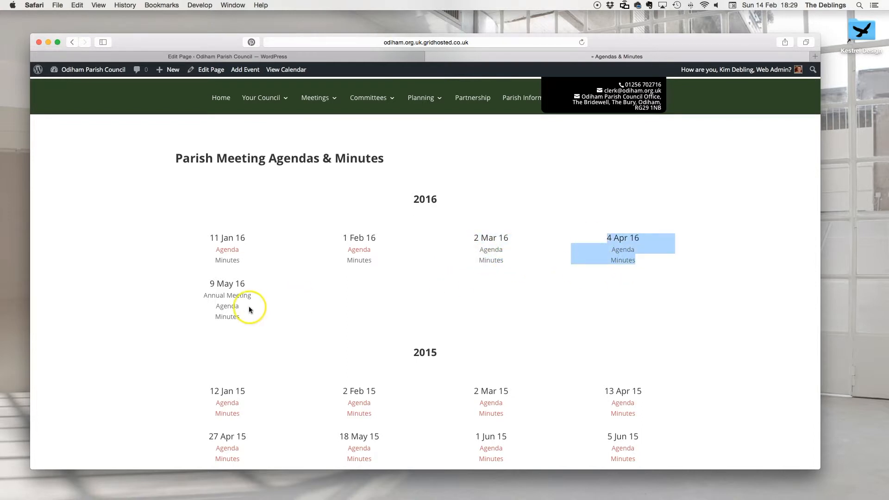
{"action": "left_click_drag", "start_coordinate": [252, 297], "coordinate": [194, 295]}
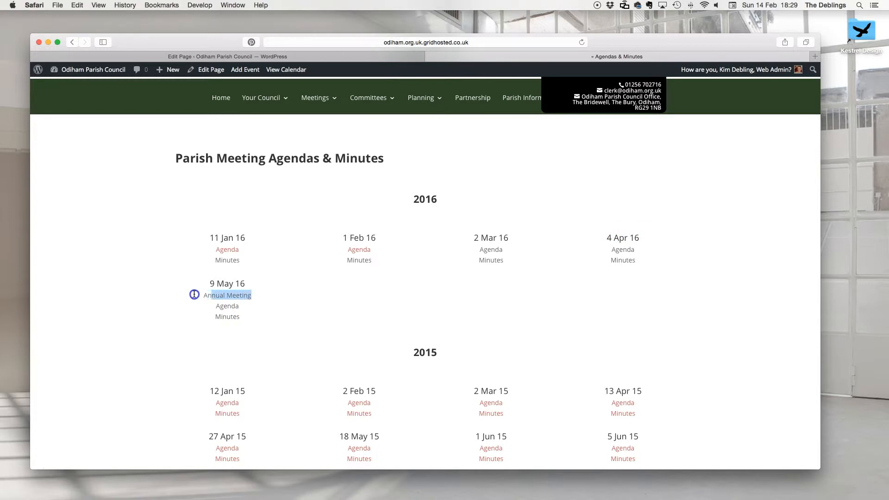
{"action": "left_click", "coordinate": [253, 308]}
{"action": "left_click", "coordinate": [387, 60]}
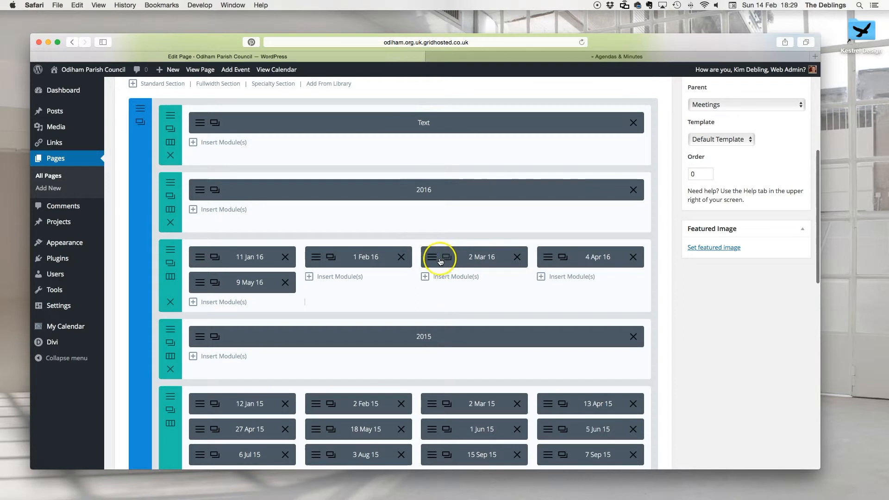
Step: Duplicate the 2 Mar 16 module and place the copy beneath the 1 Feb 16 module
{"action": "left_click", "coordinate": [451, 261]}
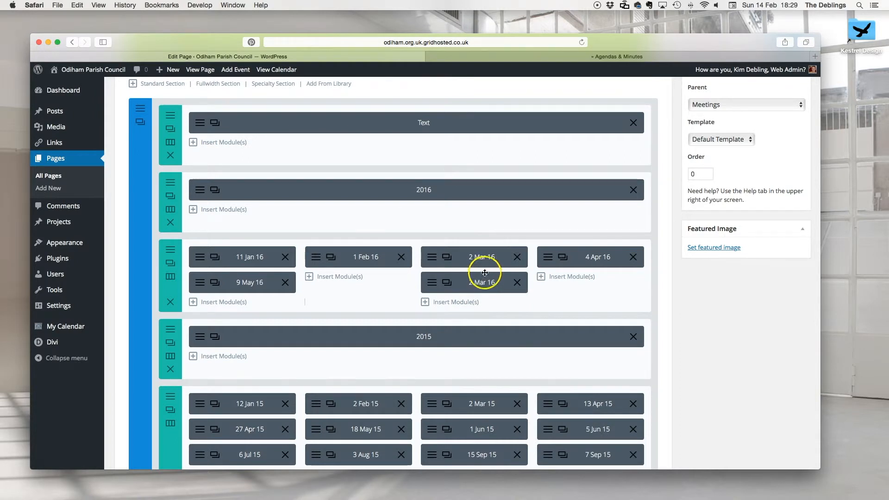
{"action": "left_click_drag", "start_coordinate": [460, 283], "coordinate": [346, 281]}
Step: Set the duplicated blurb module's title to 10 Jun 16 and review its Agenda and Minutes content
{"action": "left_click", "coordinate": [315, 284]}
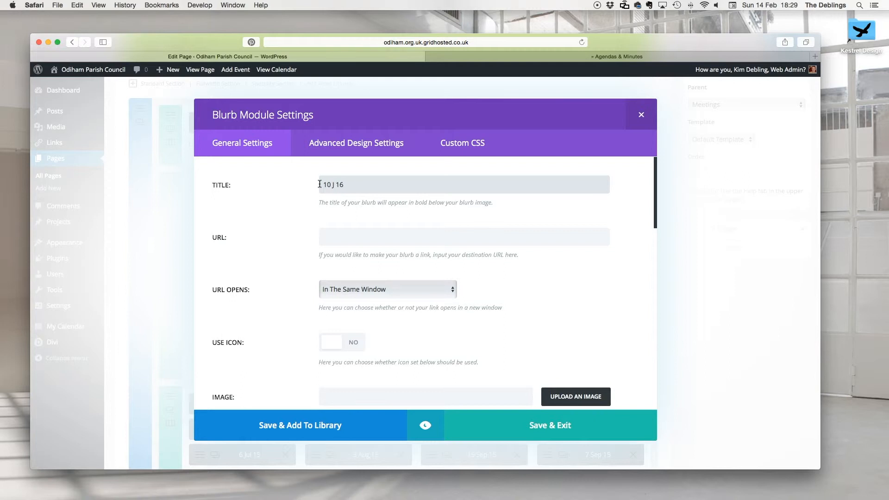
{"action": "left_click", "coordinate": [354, 245]}
{"action": "scroll", "coordinate": [355, 244], "scroll_direction": "down", "scroll_amount": 7}
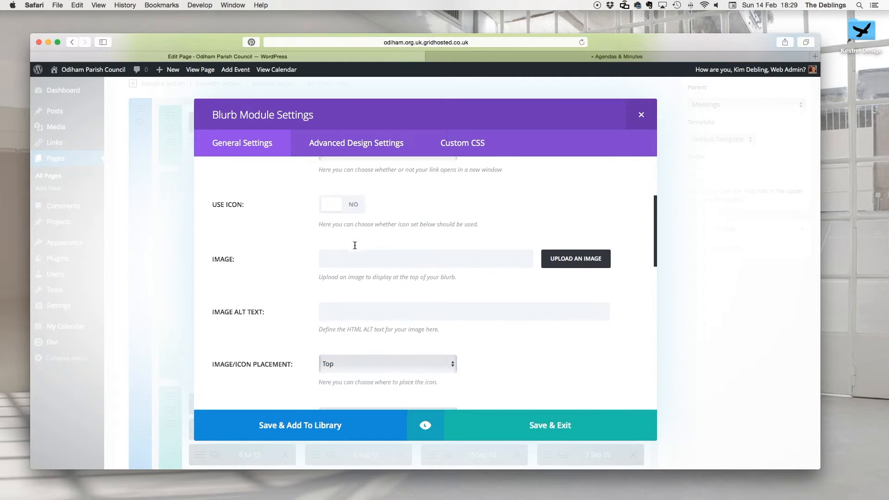
{"action": "scroll", "coordinate": [282, 244], "scroll_direction": "down", "scroll_amount": 7}
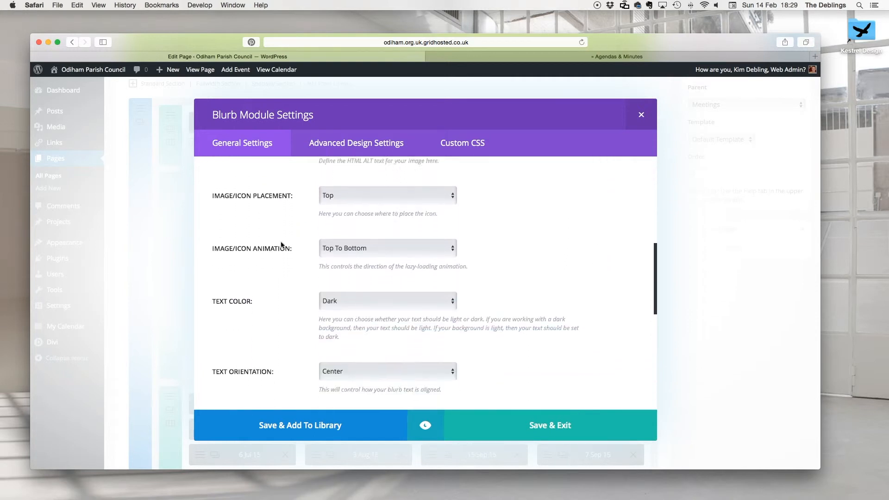
{"action": "scroll", "coordinate": [281, 245], "scroll_direction": "down", "scroll_amount": 4}
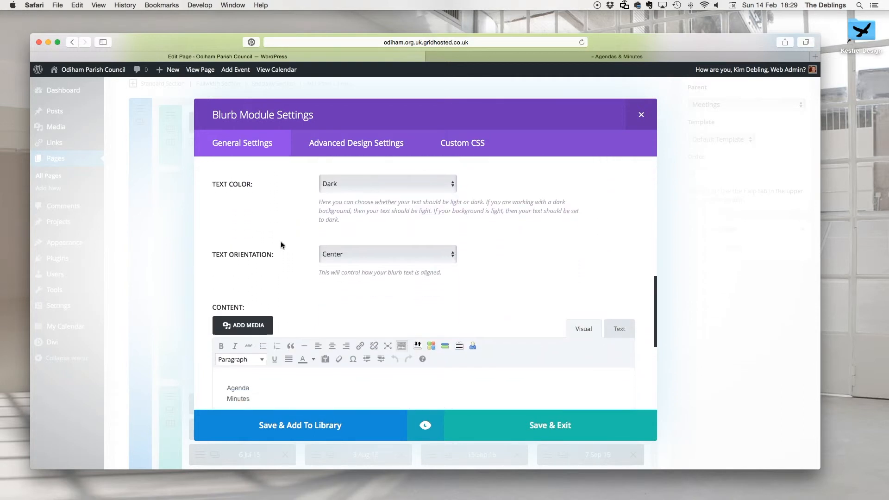
{"action": "scroll", "coordinate": [281, 245], "scroll_direction": "up", "scroll_amount": 10}
{"action": "scroll", "coordinate": [281, 245], "scroll_direction": "down", "scroll_amount": 12}
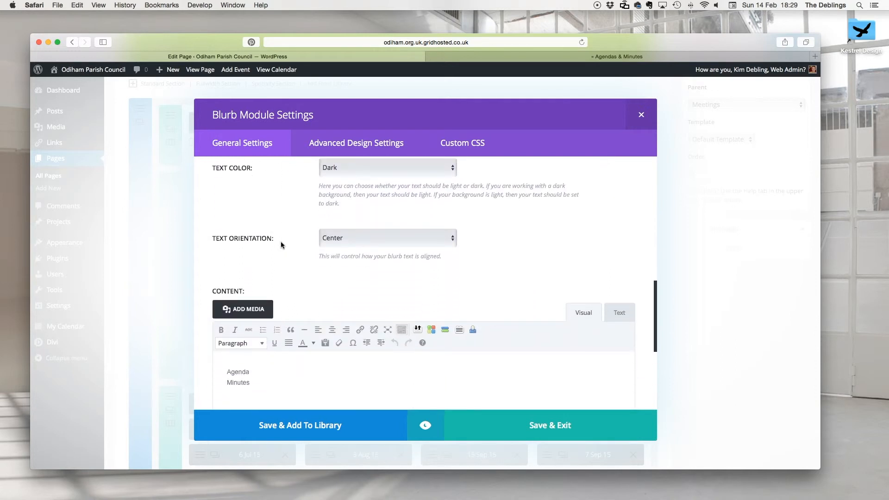
{"action": "scroll", "coordinate": [281, 241], "scroll_direction": "down", "scroll_amount": 3}
{"action": "left_click", "coordinate": [272, 261]}
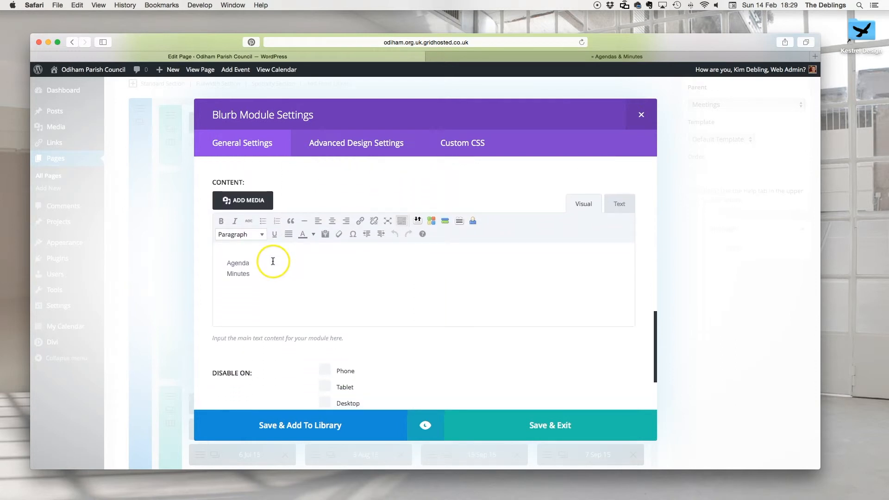
{"action": "left_click", "coordinate": [268, 269]}
{"action": "scroll", "coordinate": [266, 271], "scroll_direction": "down", "scroll_amount": 2}
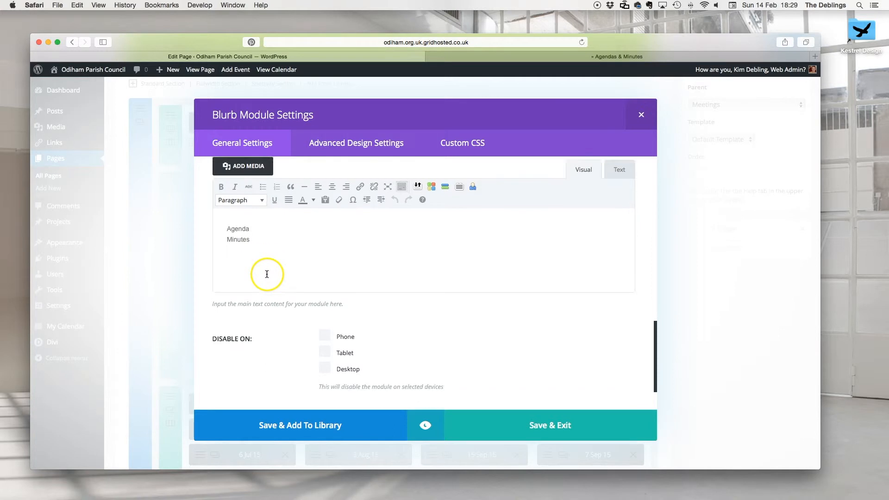
{"action": "left_click_drag", "start_coordinate": [258, 232], "coordinate": [230, 217]}
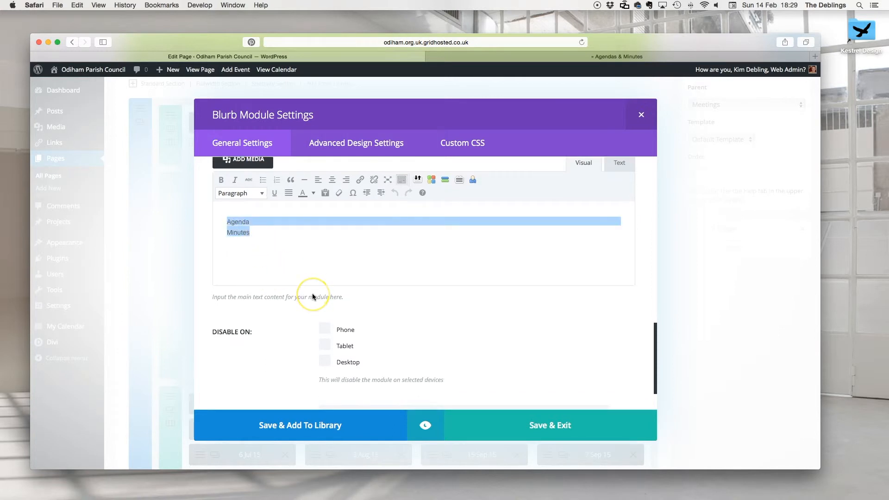
Step: Set the blurb module's admin label to 10 Jun 16 and save the module
{"action": "scroll", "coordinate": [312, 294], "scroll_direction": "down", "scroll_amount": 3}
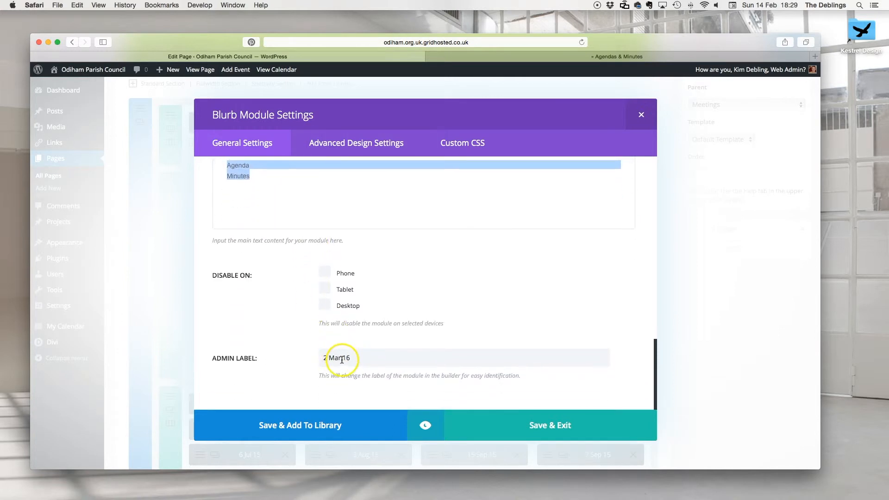
{"action": "left_click_drag", "start_coordinate": [342, 359], "coordinate": [314, 359]}
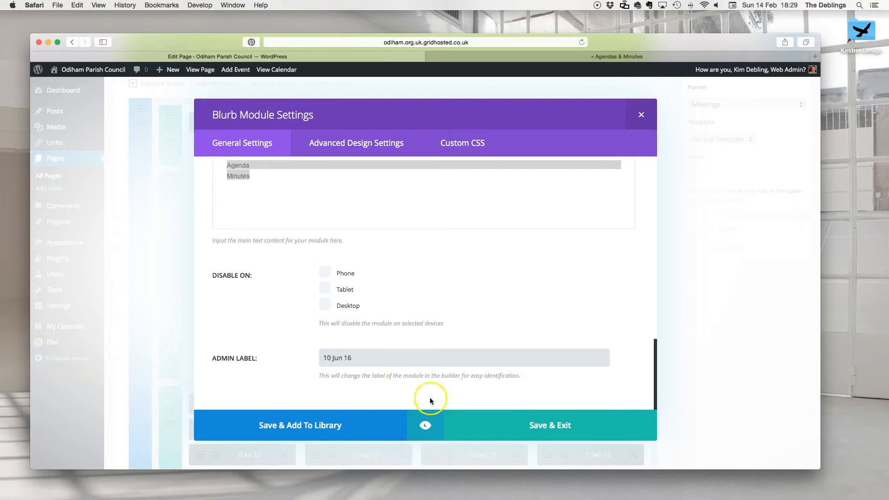
{"action": "left_click", "coordinate": [545, 422]}
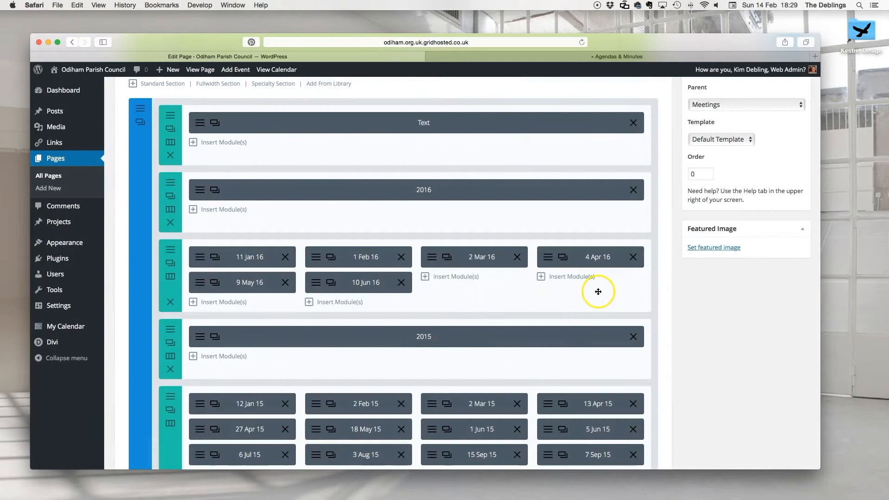
Step: Update the Agendas & Minutes page and check the 10 Jun 16 entry on the public site
{"action": "scroll", "coordinate": [598, 291], "scroll_direction": "up", "scroll_amount": 5}
{"action": "left_click", "coordinate": [793, 204]}
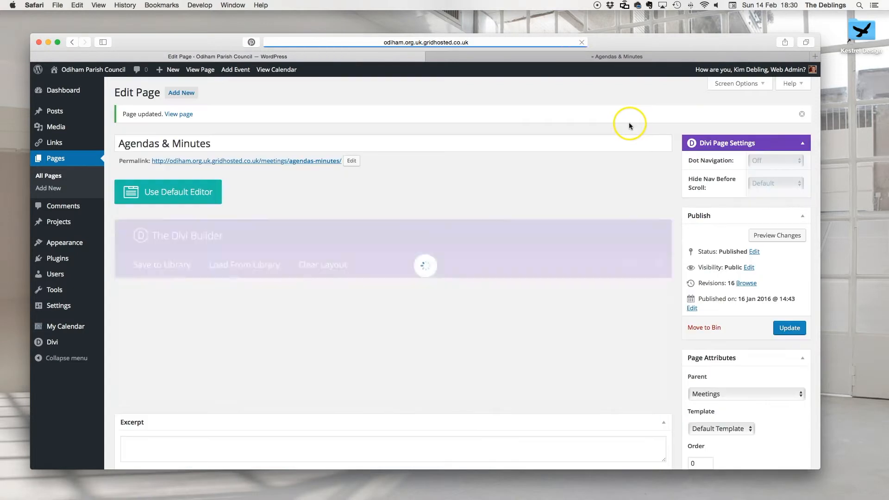
{"action": "left_click", "coordinate": [616, 56]}
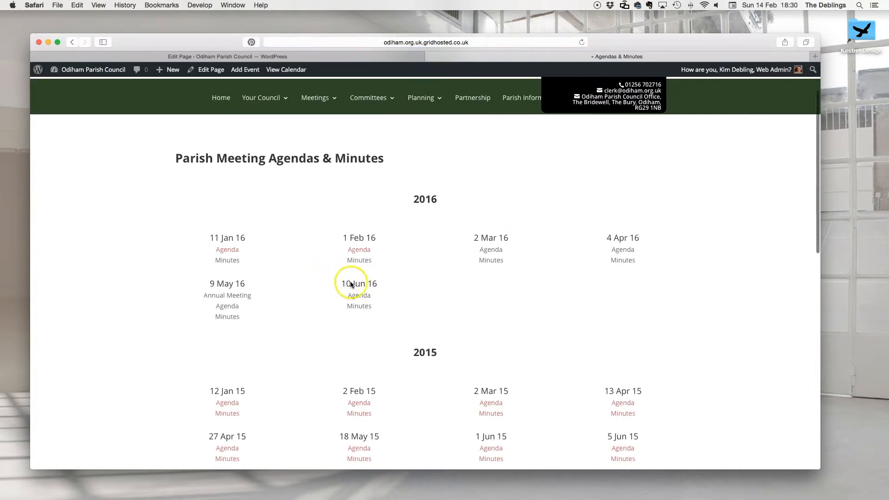
{"action": "left_click_drag", "start_coordinate": [371, 308], "coordinate": [345, 283]}
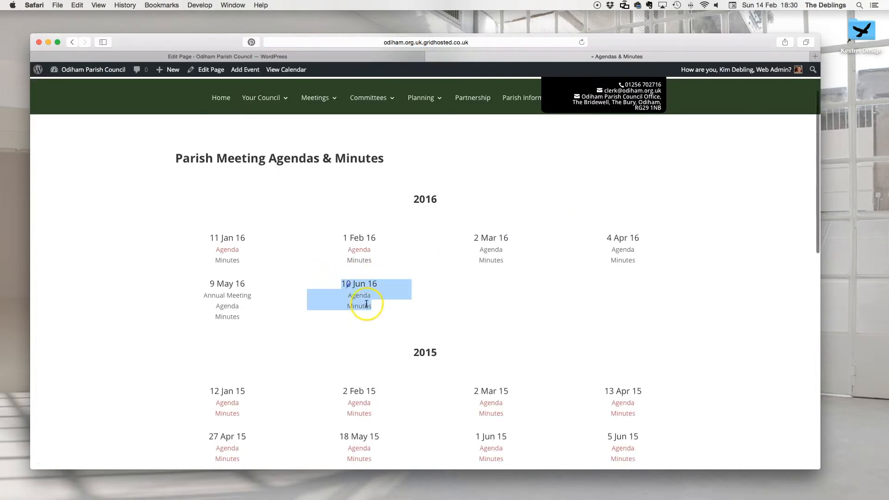
{"action": "left_click_drag", "start_coordinate": [380, 311], "coordinate": [321, 282]}
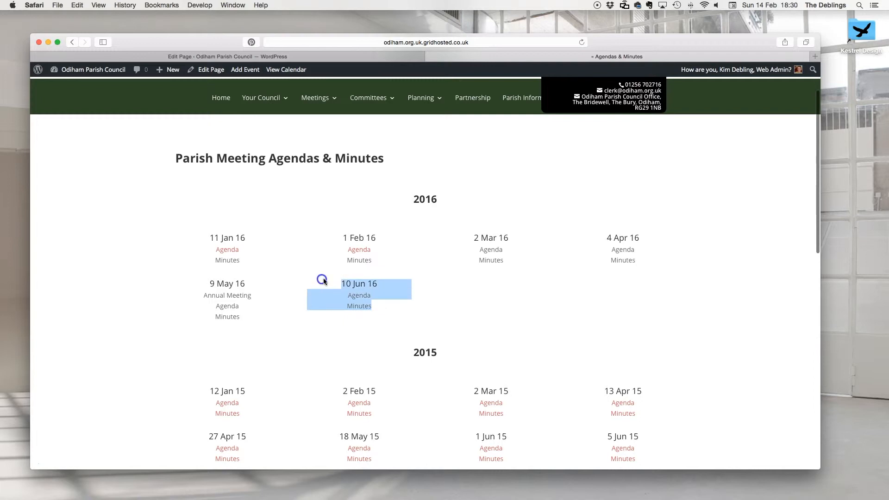
{"action": "left_click", "coordinate": [370, 312]}
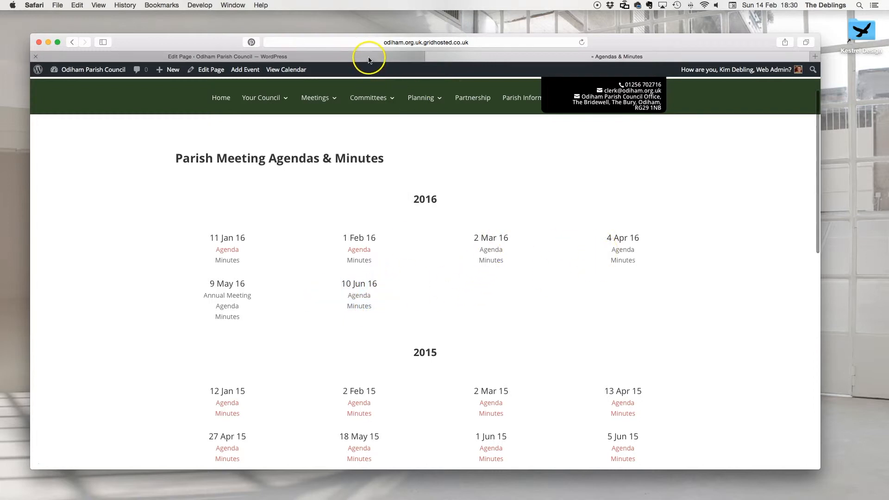
Step: View the agenda PDF linked from the 1 Feb 16 entry, close it, and return to the page editor
{"action": "double_click", "coordinate": [355, 249]}
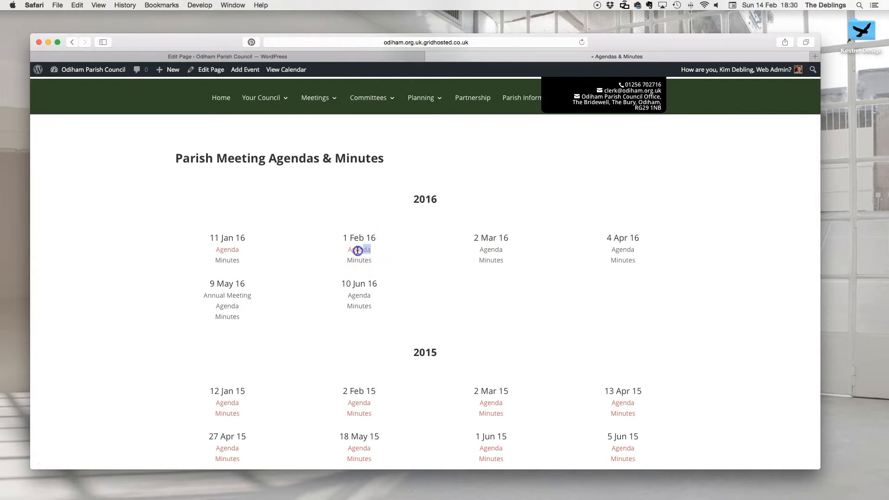
{"action": "left_click", "coordinate": [373, 302]}
{"action": "left_click", "coordinate": [363, 252]}
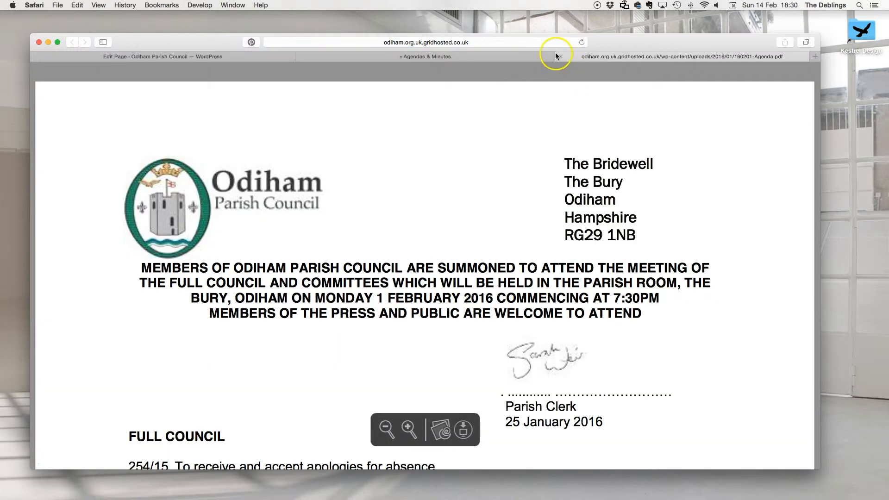
{"action": "left_click", "coordinate": [559, 56]}
{"action": "left_click_drag", "start_coordinate": [375, 304], "coordinate": [327, 301]}
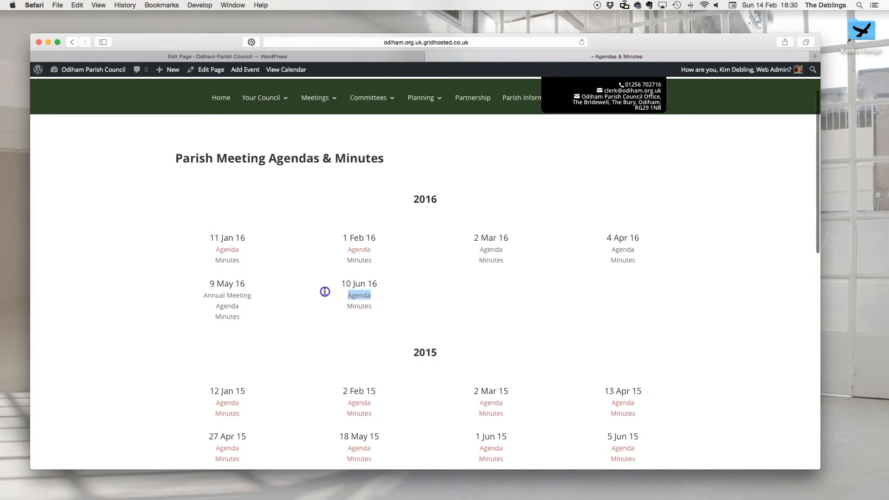
{"action": "left_click", "coordinate": [310, 56]}
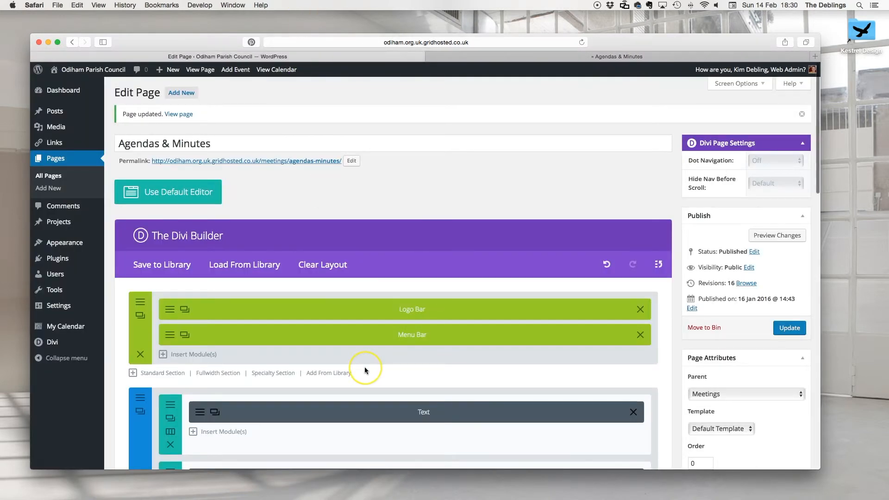
Step: Open the 10 Jun 16 blurb module's settings at its Agenda and Minutes content
{"action": "scroll", "coordinate": [365, 367], "scroll_direction": "down", "scroll_amount": 5}
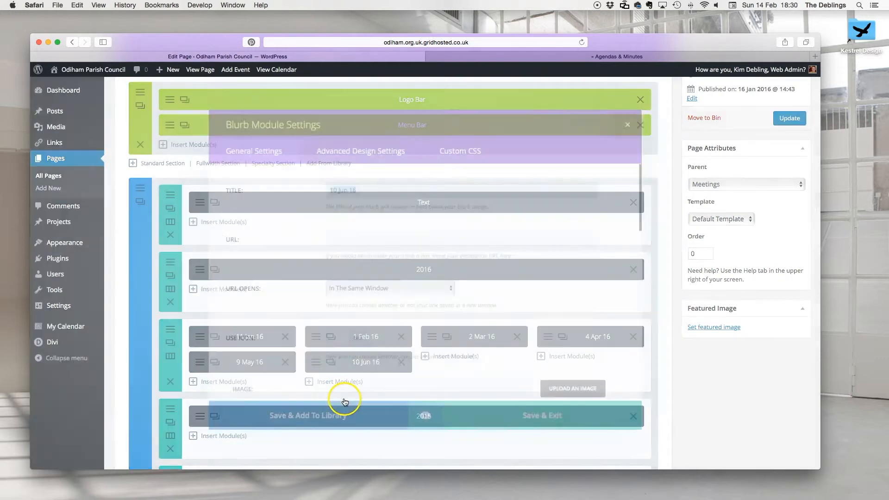
{"action": "scroll", "coordinate": [272, 361], "scroll_direction": "down", "scroll_amount": 3}
{"action": "scroll", "coordinate": [272, 360], "scroll_direction": "down", "scroll_amount": 10}
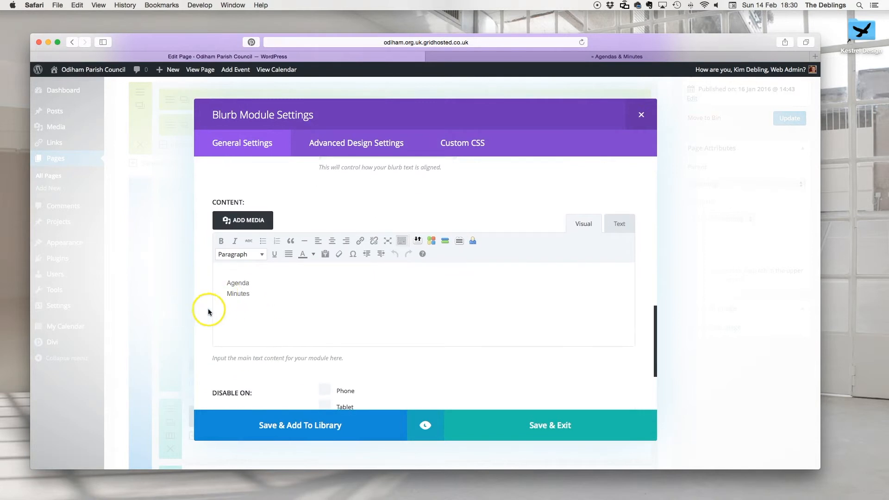
{"action": "scroll", "coordinate": [207, 307], "scroll_direction": "up", "scroll_amount": 1}
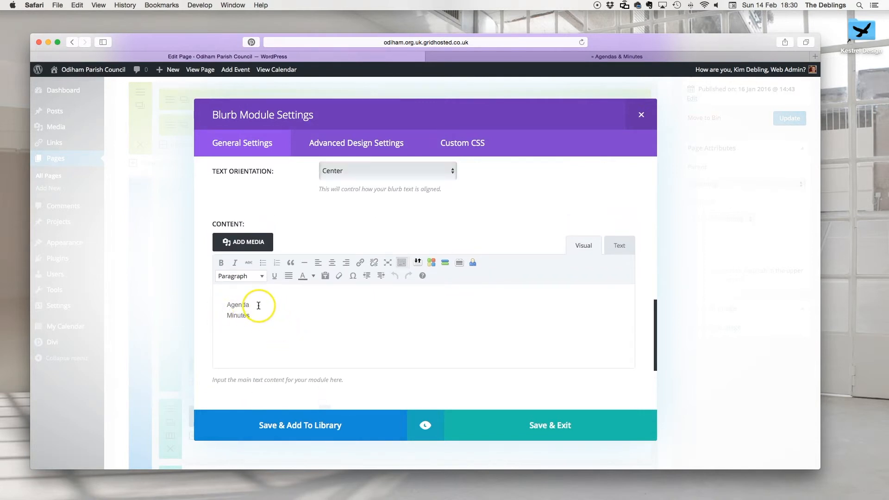
Step: Try replacing the word Agenda with the media library file Tennis-court-public-hire-2013.doc, and restore the plain word Agenda
{"action": "left_click_drag", "start_coordinate": [241, 304], "coordinate": [125, 297]}
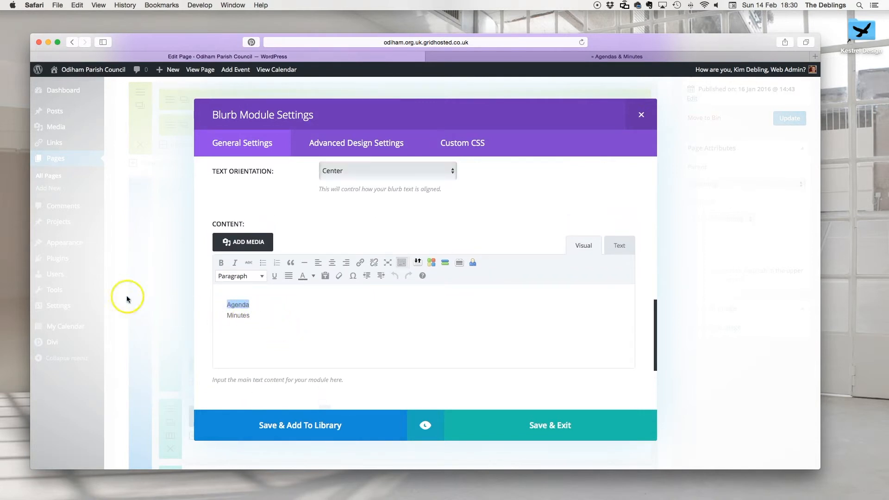
{"action": "left_click", "coordinate": [252, 242]}
{"action": "left_click", "coordinate": [163, 108]}
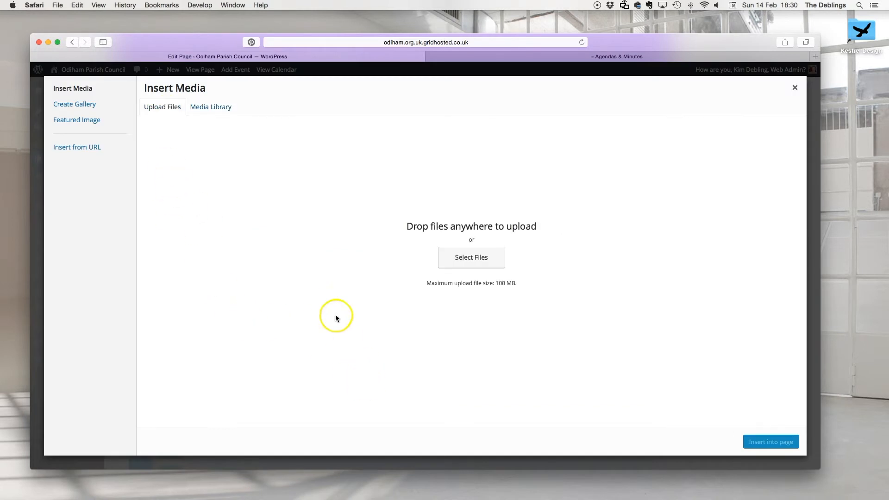
{"action": "left_click", "coordinate": [210, 107]}
{"action": "left_click", "coordinate": [185, 159]}
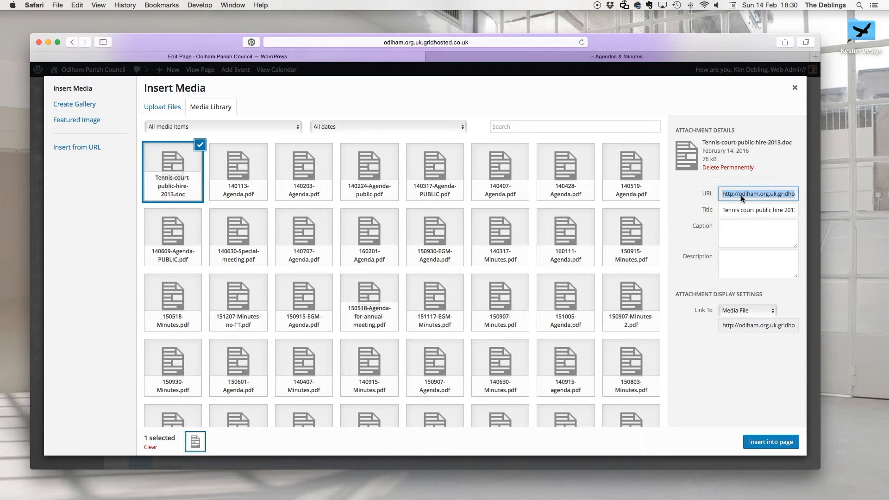
{"action": "left_click", "coordinate": [772, 440]}
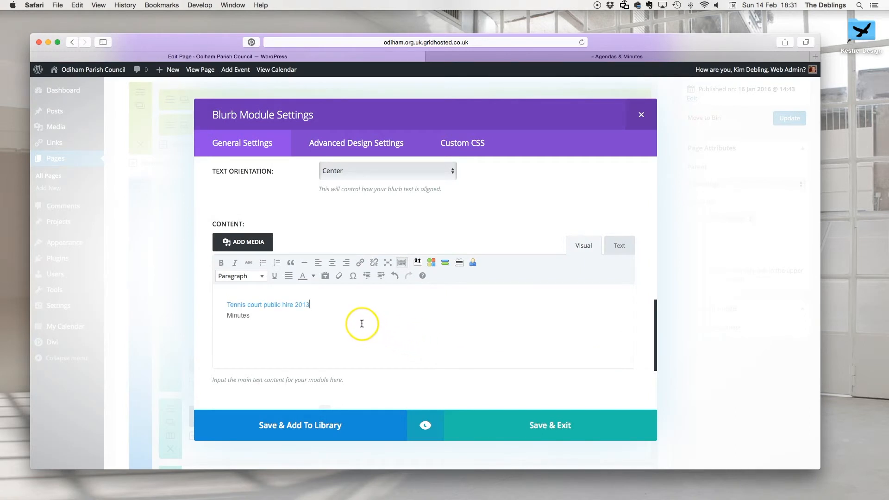
{"action": "left_click_drag", "start_coordinate": [324, 301], "coordinate": [226, 304]}
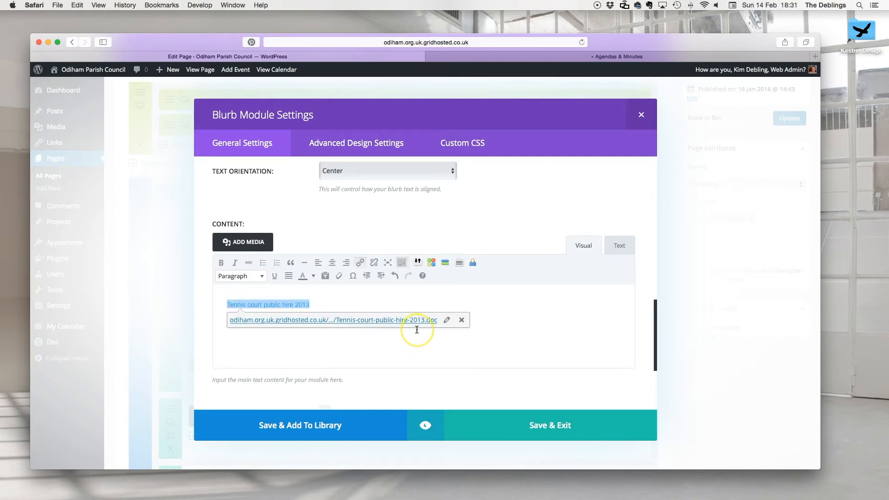
{"action": "key", "text": "BackSpace"}
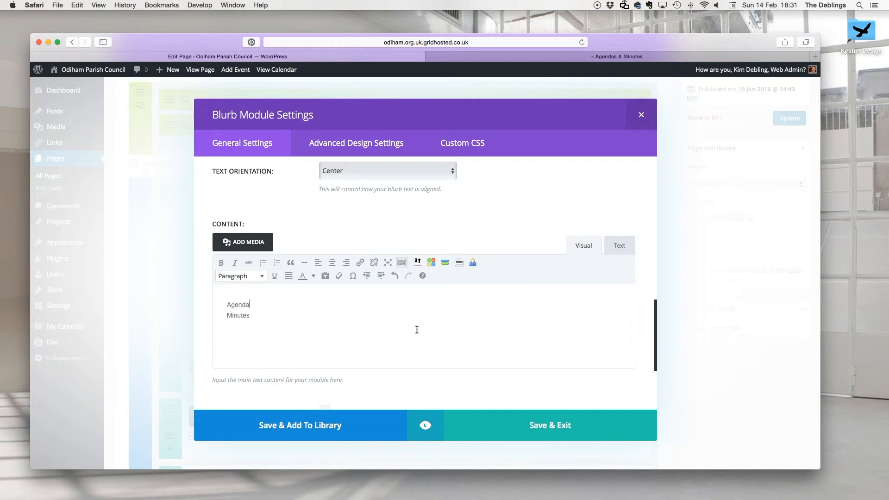
Step: Copy the URL of Tennis-court-public-hire-2013.doc from the media library without inserting the file
{"action": "left_click", "coordinate": [257, 243]}
{"action": "left_click", "coordinate": [151, 168]}
{"action": "left_click", "coordinate": [752, 194]}
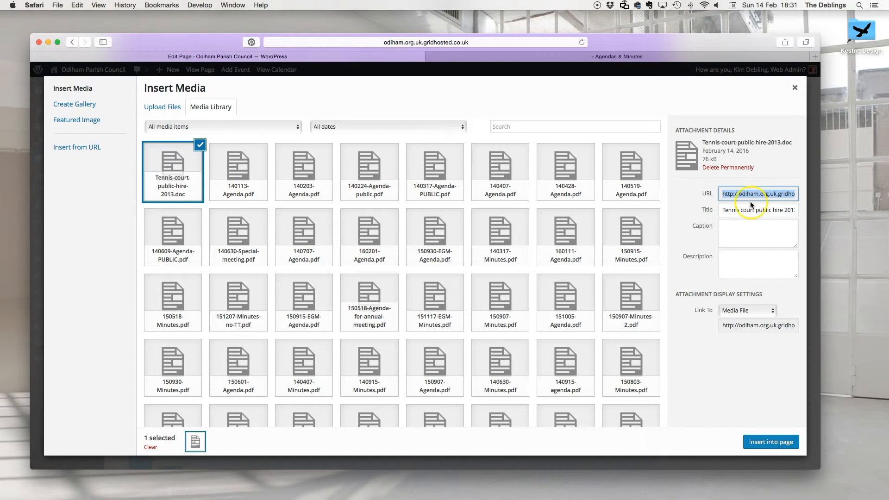
{"action": "left_click", "coordinate": [795, 87]}
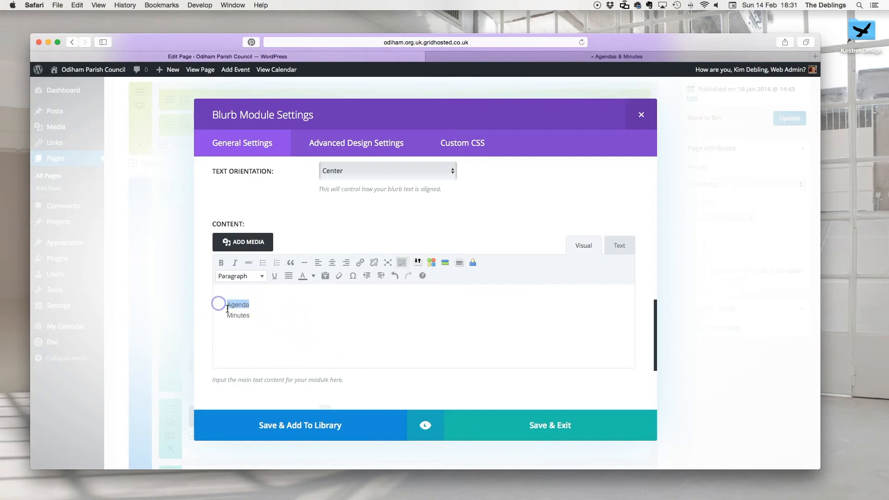
Step: Link the word Agenda to the copied Tennis-court-public-hire-2013.doc URL, set to open in a new tab
{"action": "left_click", "coordinate": [360, 262]}
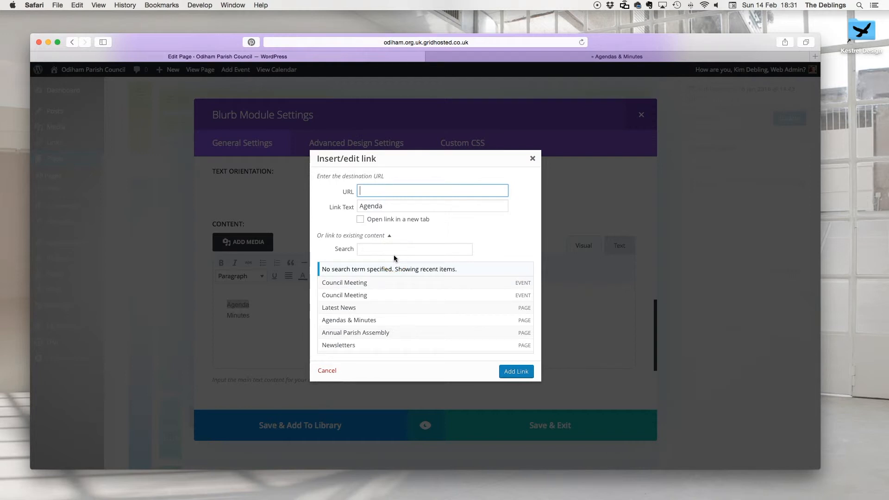
{"action": "key", "text": "super+v"}
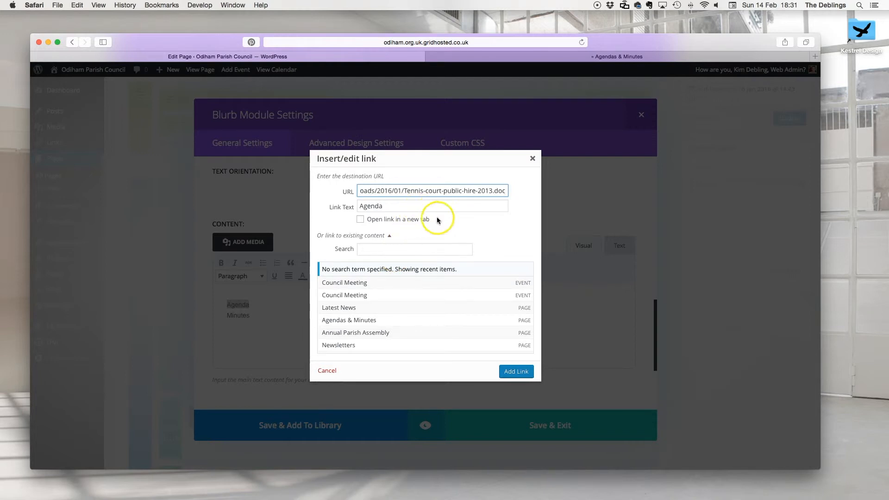
{"action": "left_click_drag", "start_coordinate": [367, 191], "coordinate": [512, 193]}
{"action": "left_click", "coordinate": [495, 193]}
{"action": "left_click", "coordinate": [363, 220]}
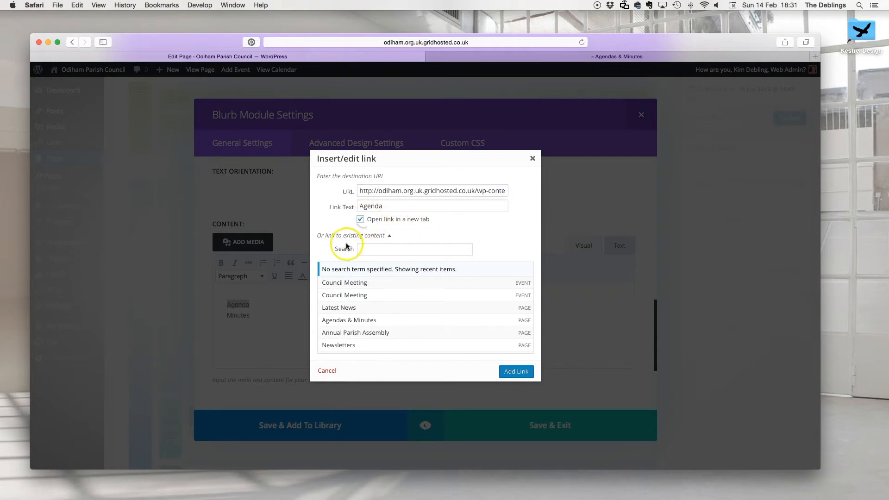
{"action": "left_click", "coordinate": [518, 372]}
Step: Select the word Minutes and copy the URL of 140113-Agenda.pdf from the media library without inserting the file
{"action": "left_click", "coordinate": [256, 323]}
{"action": "left_click_drag", "start_coordinate": [256, 324], "coordinate": [214, 318]}
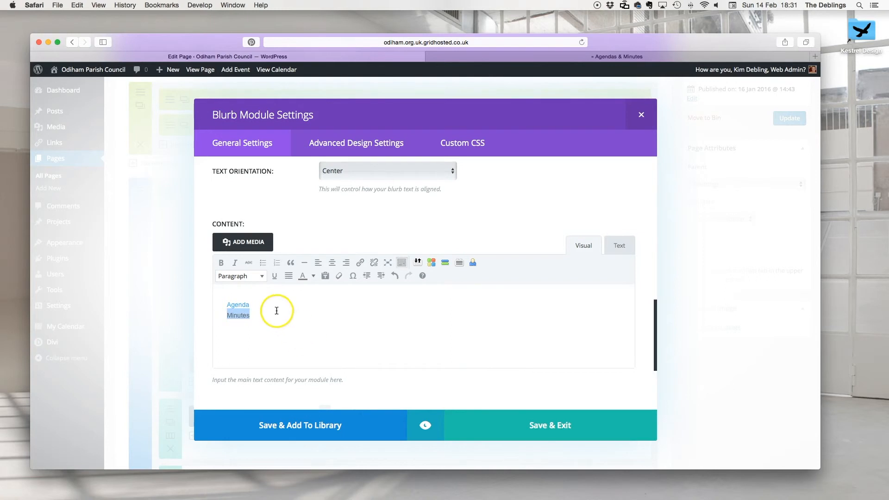
{"action": "left_click", "coordinate": [244, 245]}
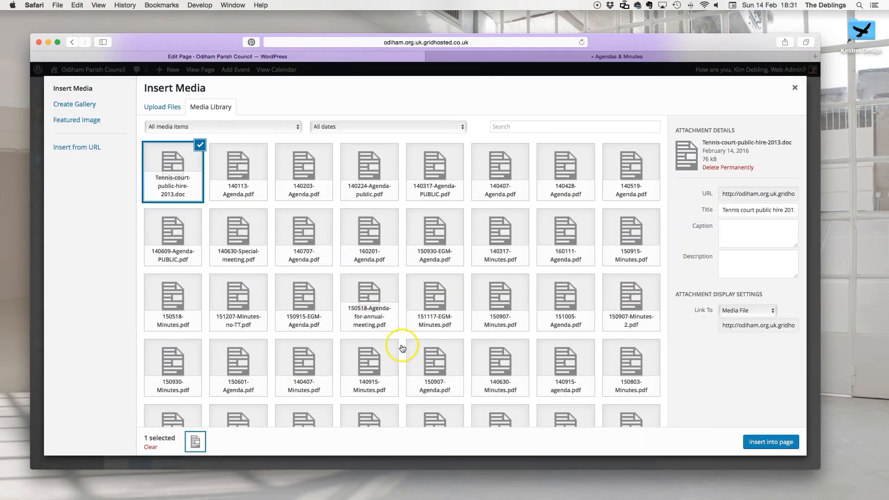
{"action": "left_click", "coordinate": [238, 165]}
{"action": "left_click", "coordinate": [354, 220]}
{"action": "left_click", "coordinate": [192, 169]}
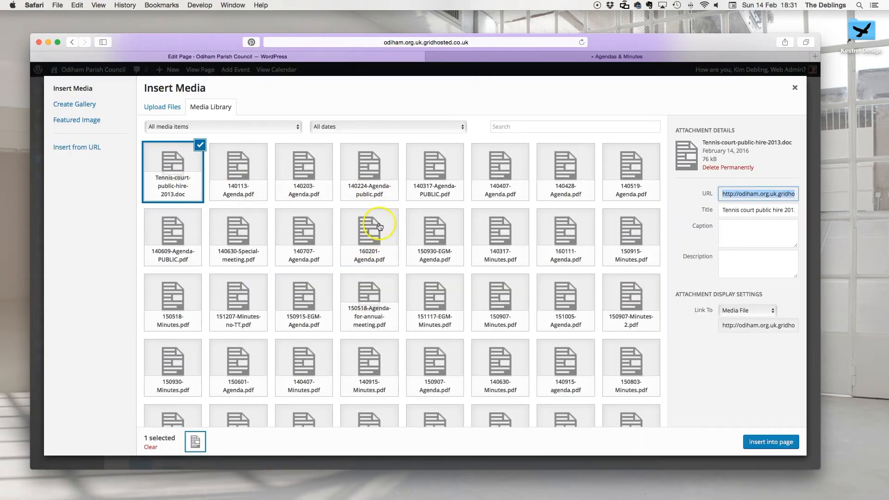
{"action": "left_click", "coordinate": [246, 177]}
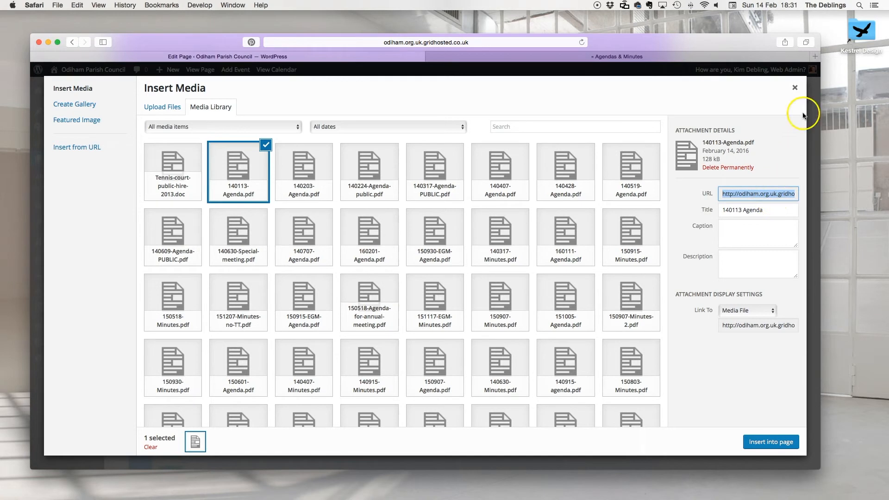
{"action": "left_click", "coordinate": [793, 93]}
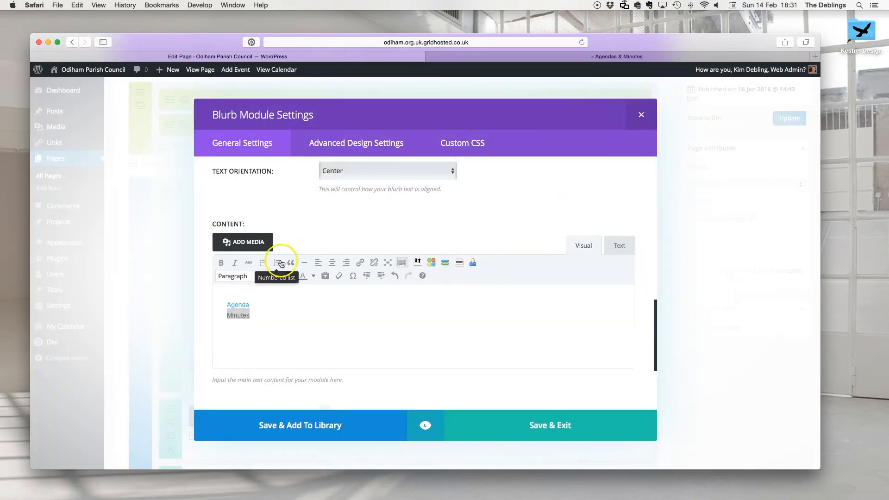
Step: Link the word Minutes to the copied 140113-Agenda.pdf URL, set to open in a new tab
{"action": "left_click", "coordinate": [359, 267]}
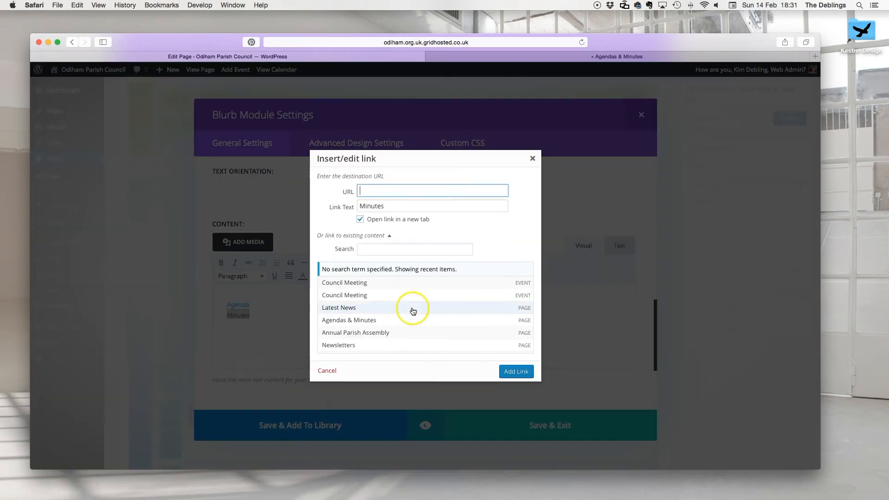
{"action": "key", "text": "cmd+v"}
{"action": "left_click", "coordinate": [393, 202]}
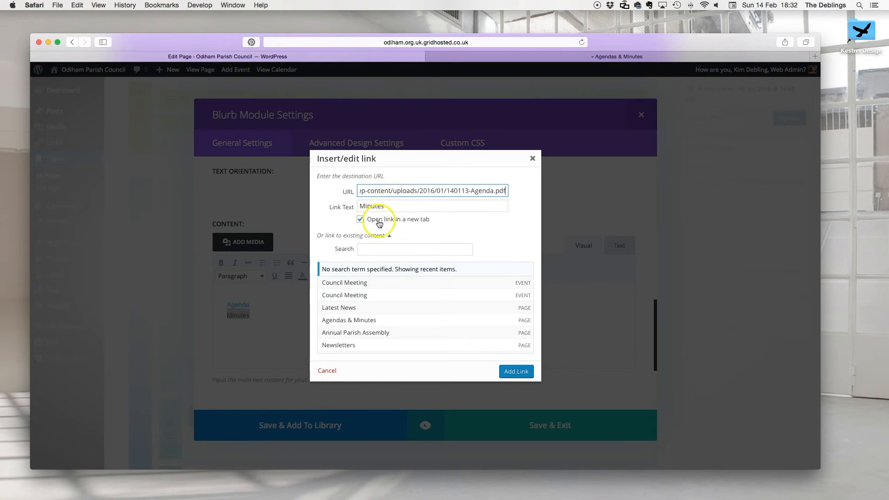
{"action": "left_click", "coordinate": [515, 373]}
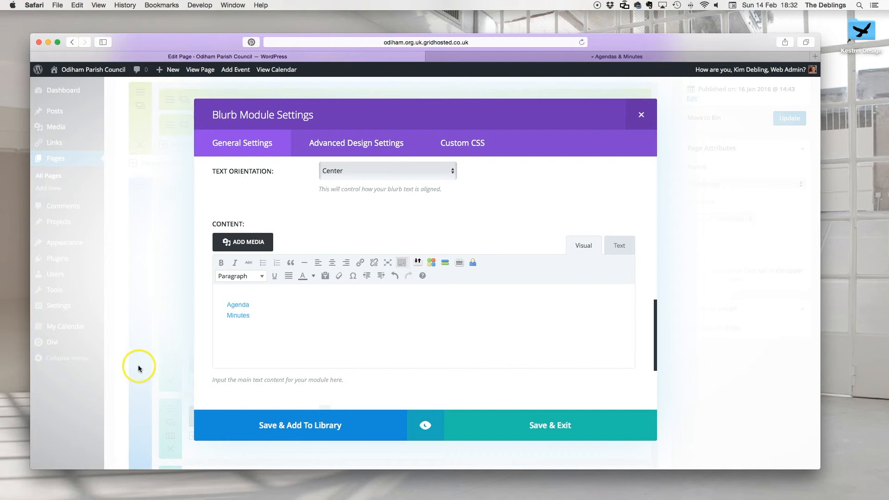
Step: Save the blurb module, update the page, and check the 10 Jun 16 links on the public site
{"action": "left_click", "coordinate": [546, 432]}
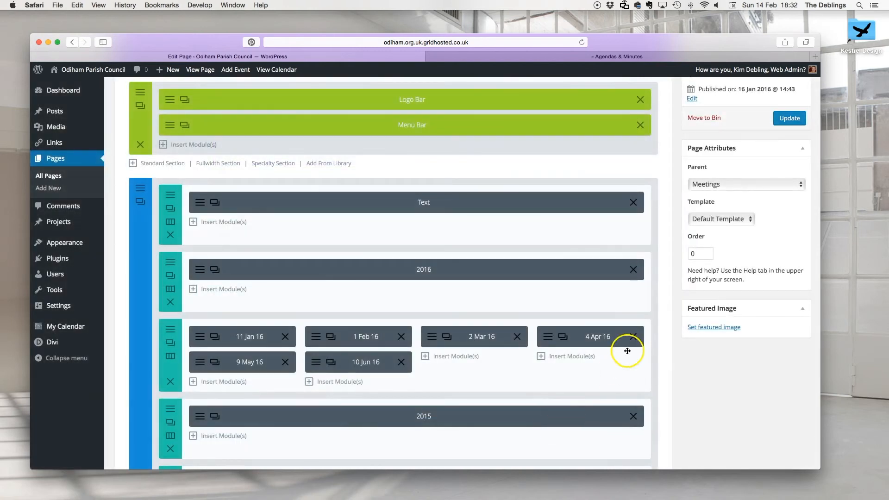
{"action": "left_click", "coordinate": [789, 124]}
{"action": "left_click", "coordinate": [613, 56]}
{"action": "left_click", "coordinate": [582, 42]}
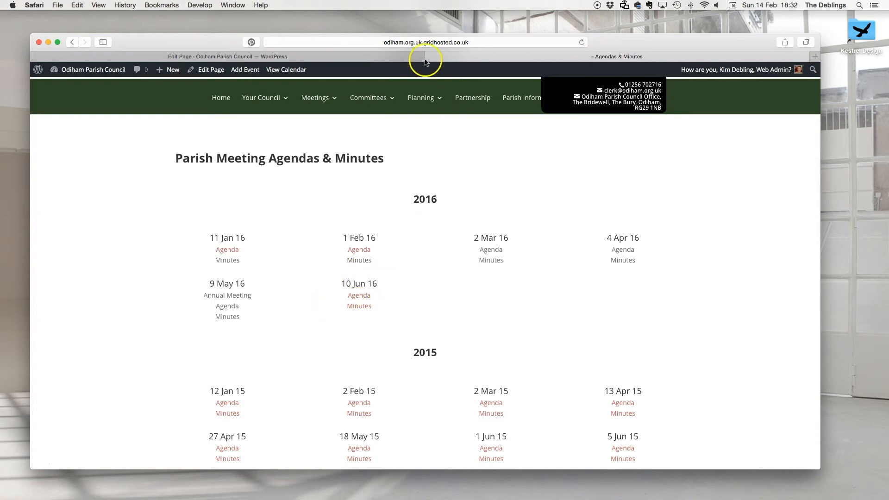
Step: Delete the 10 Jun 16 module from the 2016 row, update the page, and check the public Agendas & Minutes page
{"action": "left_click", "coordinate": [397, 56]}
{"action": "scroll", "coordinate": [525, 241], "scroll_direction": "down", "scroll_amount": 5}
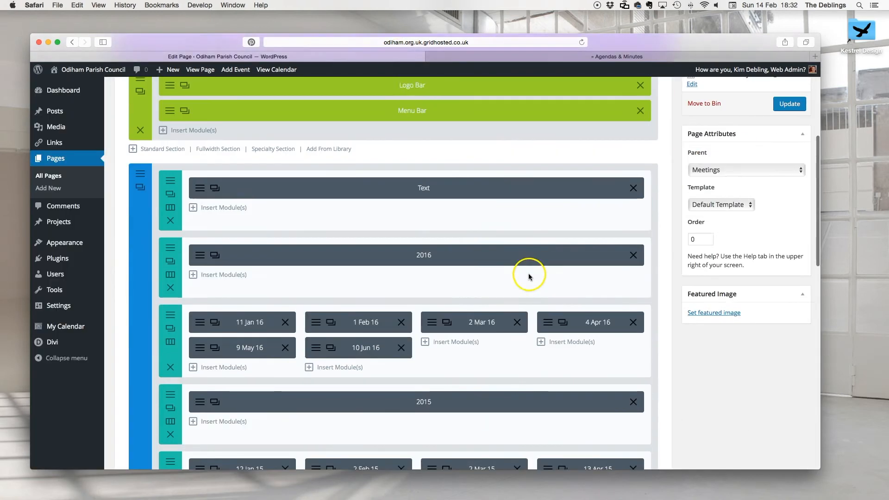
{"action": "left_click", "coordinate": [401, 326]}
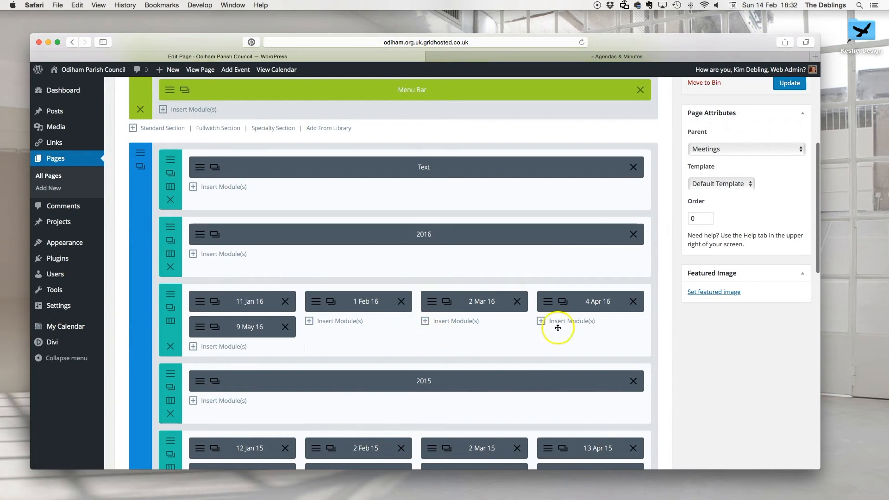
{"action": "left_click", "coordinate": [789, 83]}
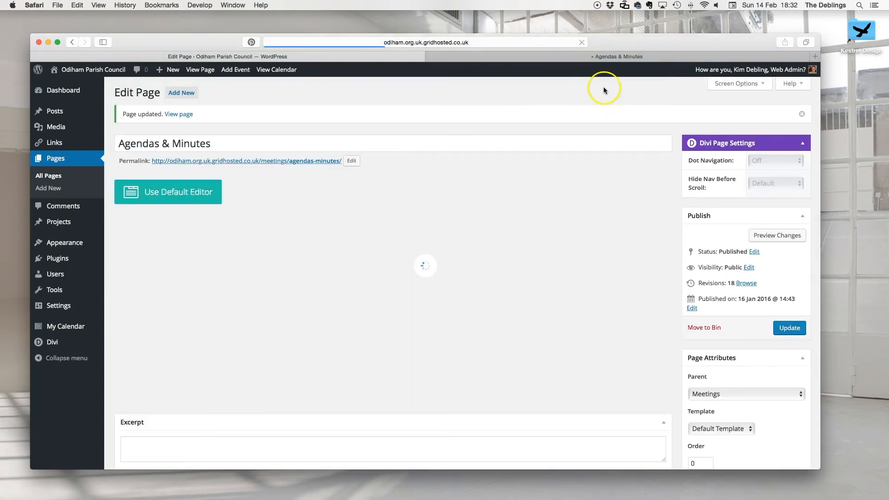
{"action": "left_click", "coordinate": [604, 57]}
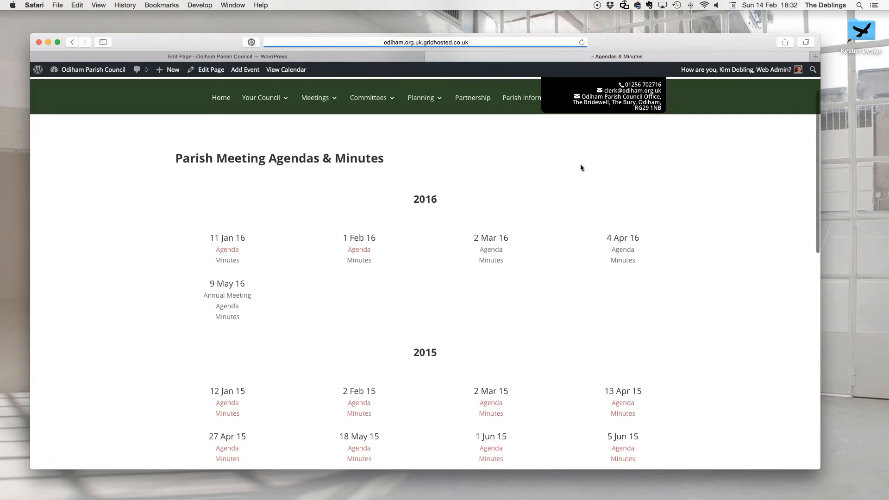
Step: Review the public Meetings Calendar page and the Agendas & Minutes page listings
{"action": "scroll", "coordinate": [366, 285], "scroll_direction": "up", "scroll_amount": 3}
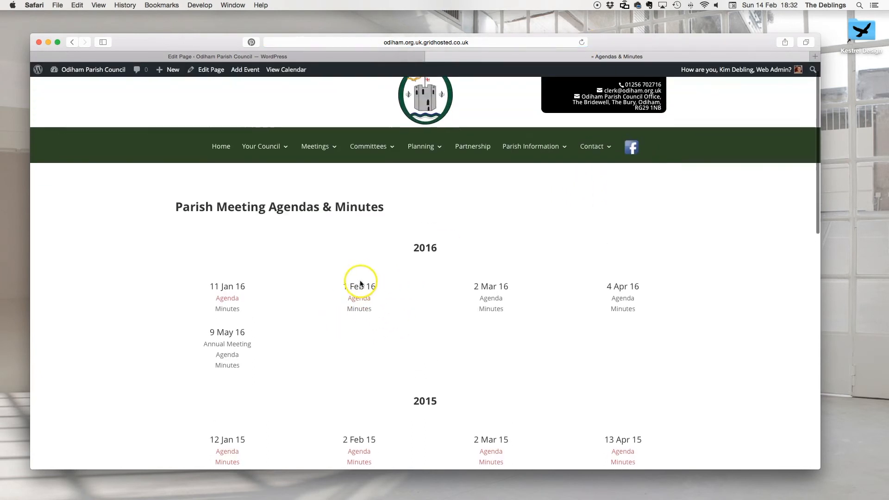
{"action": "mouse_move", "coordinate": [314, 157]}
{"action": "left_click", "coordinate": [321, 190]}
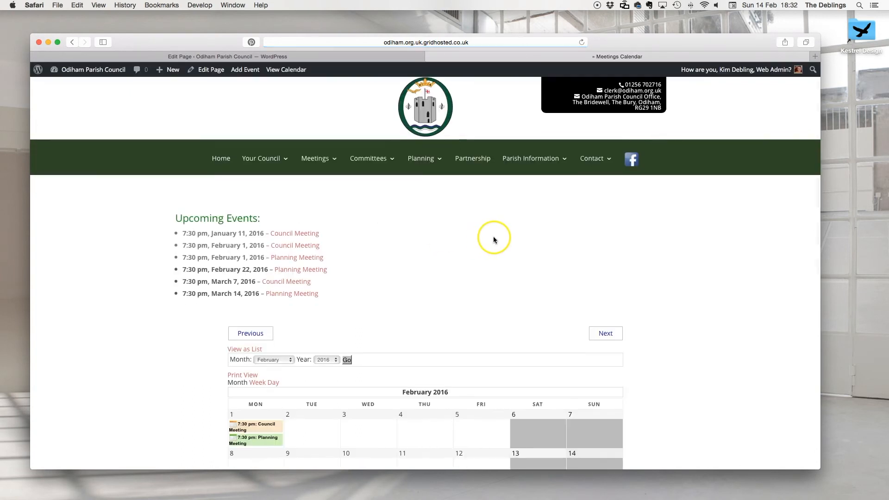
{"action": "scroll", "coordinate": [493, 236], "scroll_direction": "down", "scroll_amount": 5}
{"action": "scroll", "coordinate": [553, 338], "scroll_direction": "up", "scroll_amount": 8}
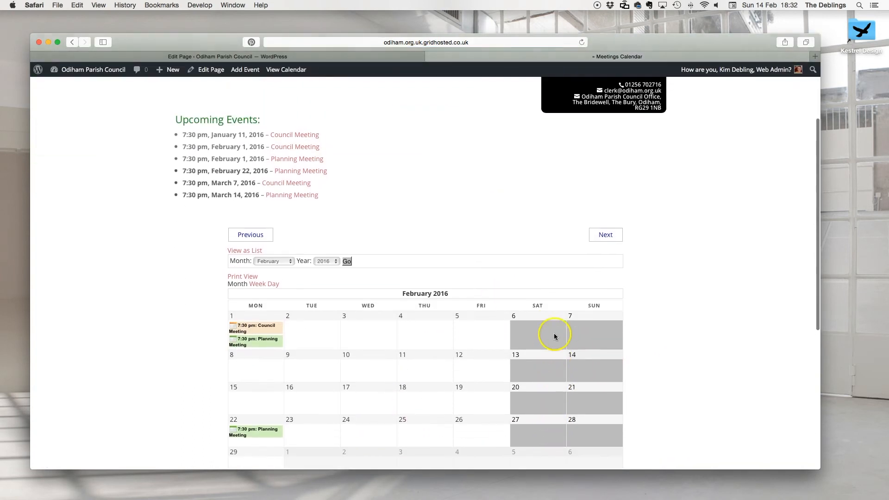
{"action": "mouse_move", "coordinate": [324, 178]}
{"action": "left_click", "coordinate": [330, 211]}
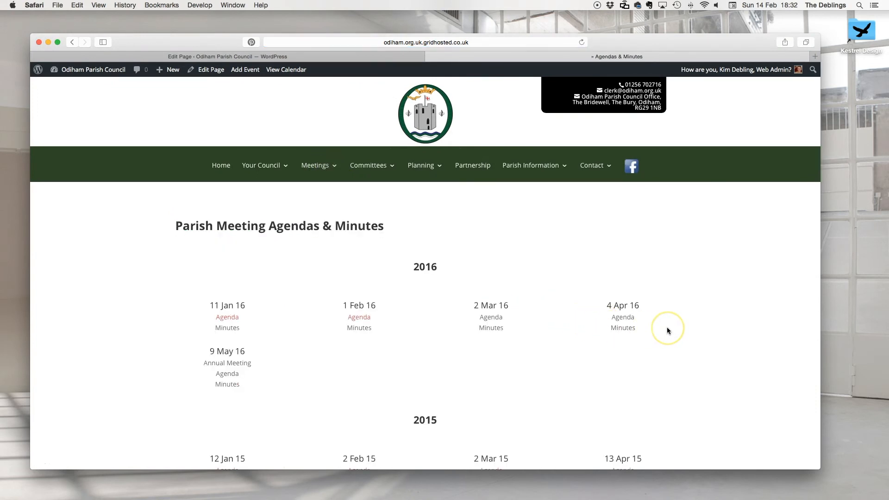
{"action": "scroll", "coordinate": [667, 329], "scroll_direction": "down", "scroll_amount": 4}
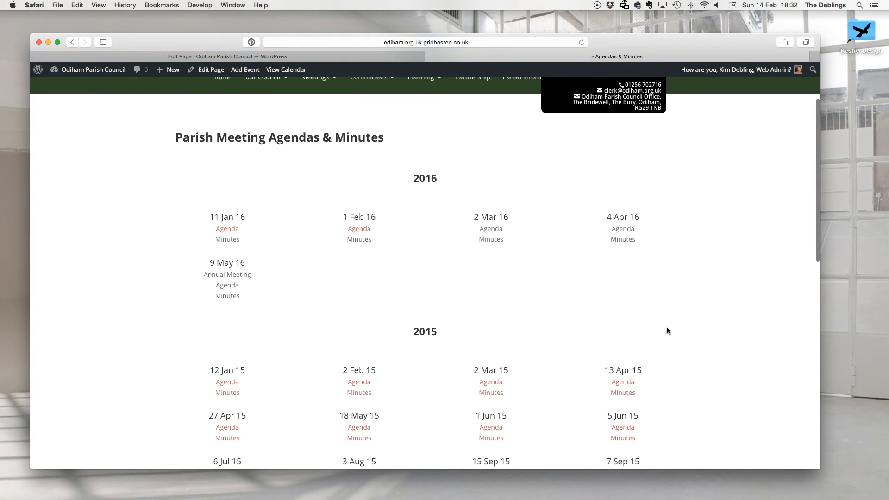
{"action": "scroll", "coordinate": [667, 330], "scroll_direction": "up", "scroll_amount": 4}
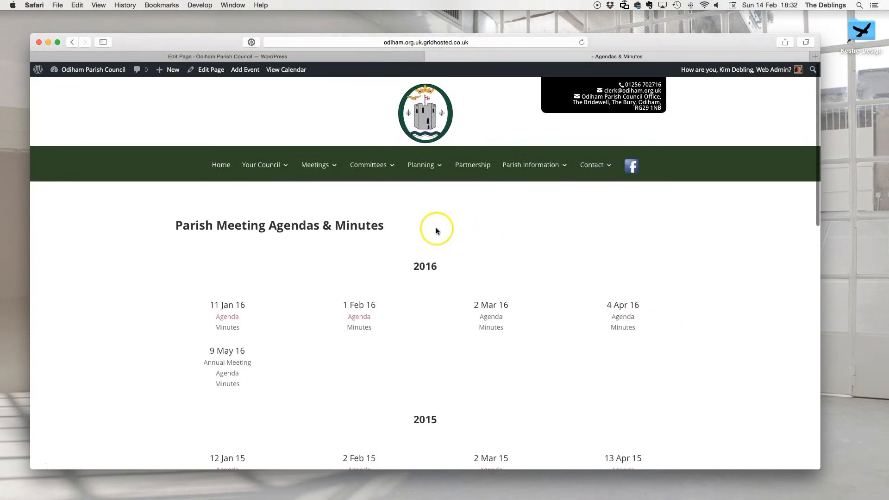
Step: Return to the Agendas & Minutes page editor and look over its module layout
{"action": "mouse_move", "coordinate": [334, 168]}
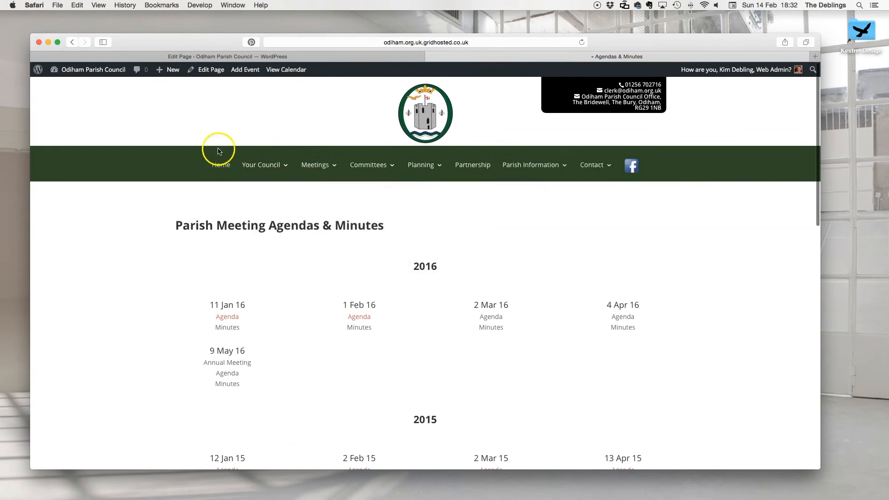
{"action": "left_click", "coordinate": [283, 57]}
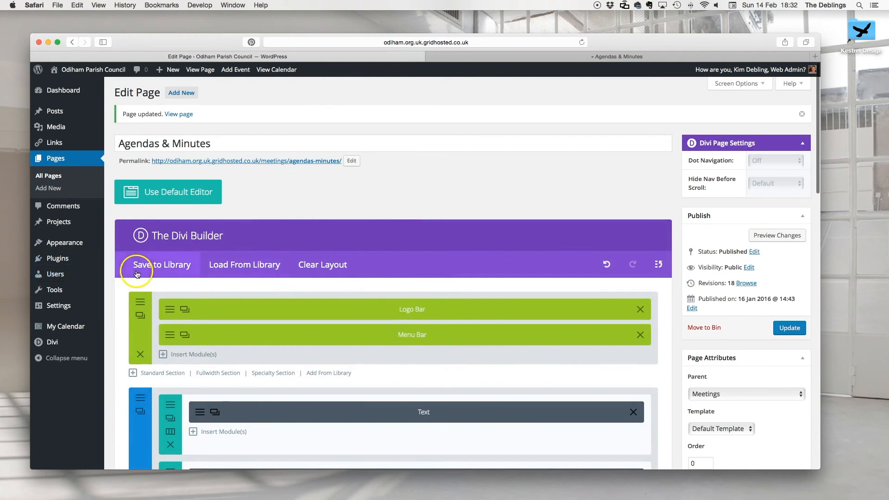
{"action": "scroll", "coordinate": [137, 274], "scroll_direction": "down", "scroll_amount": 2}
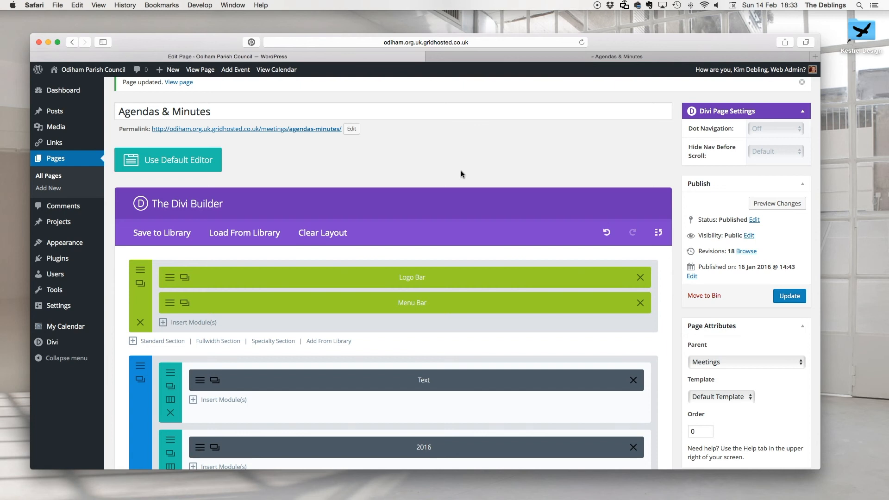
{"action": "left_click", "coordinate": [414, 112]}
{"action": "scroll", "coordinate": [495, 174], "scroll_direction": "down", "scroll_amount": 5}
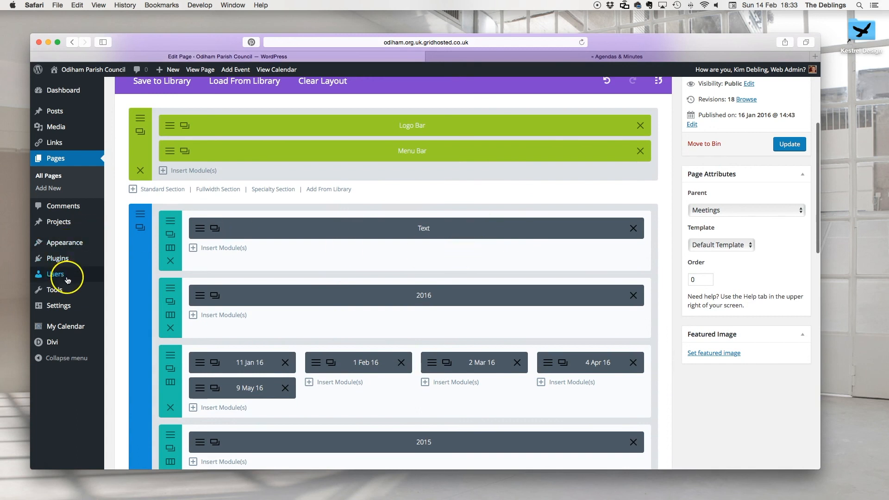
Step: View the Divi child theme's stylesheet (style.css) in the theme editor
{"action": "mouse_move", "coordinate": [62, 242]}
{"action": "left_click", "coordinate": [120, 300]}
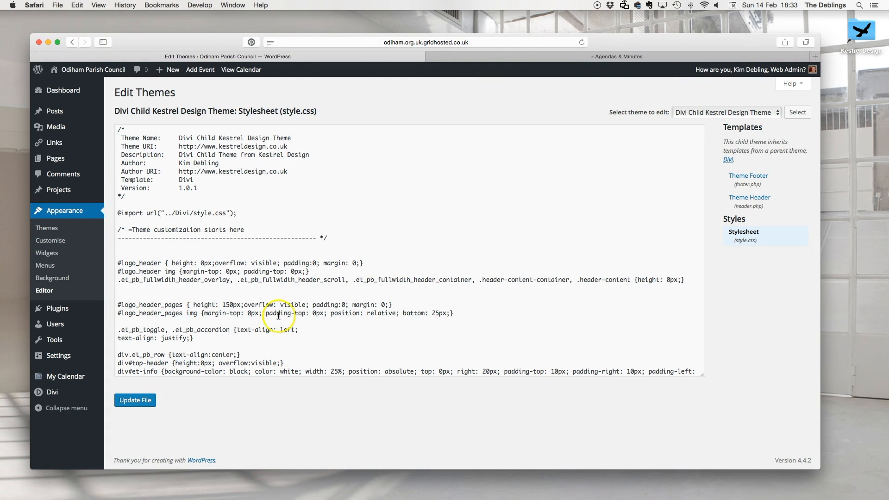
{"action": "left_click", "coordinate": [59, 116]}
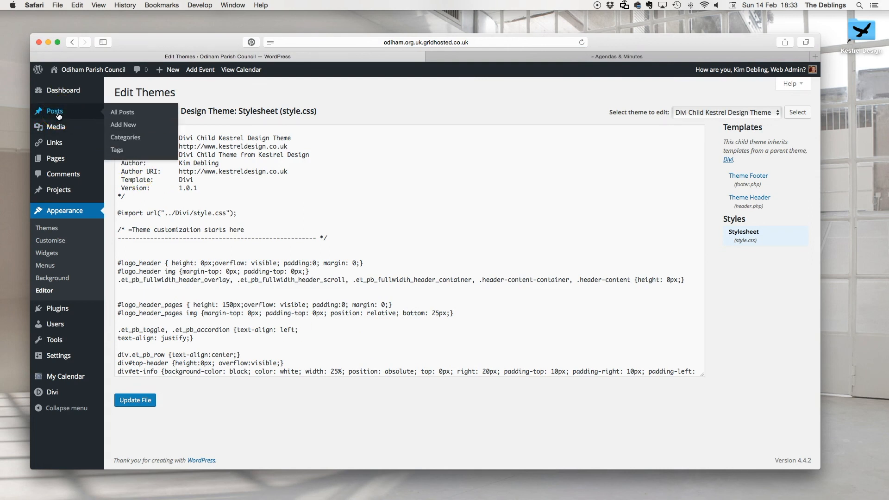